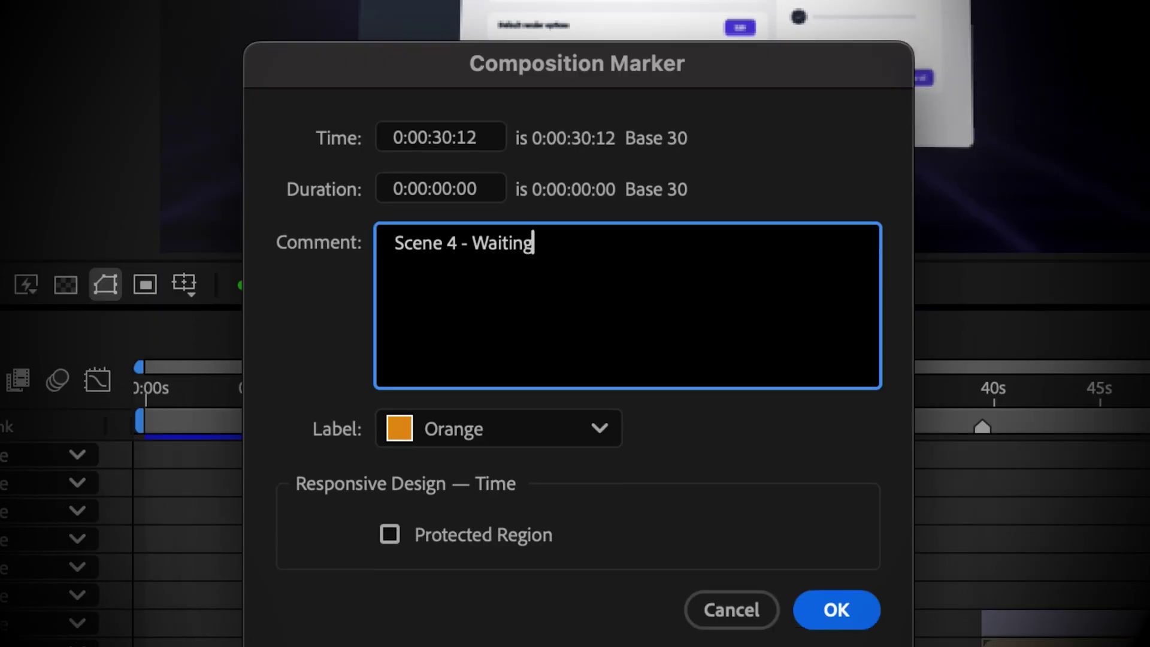
# Step: Name the 01_ASSETS folder, add another top-level folder, and create an Images subfolder
pyautogui.write('for fe')
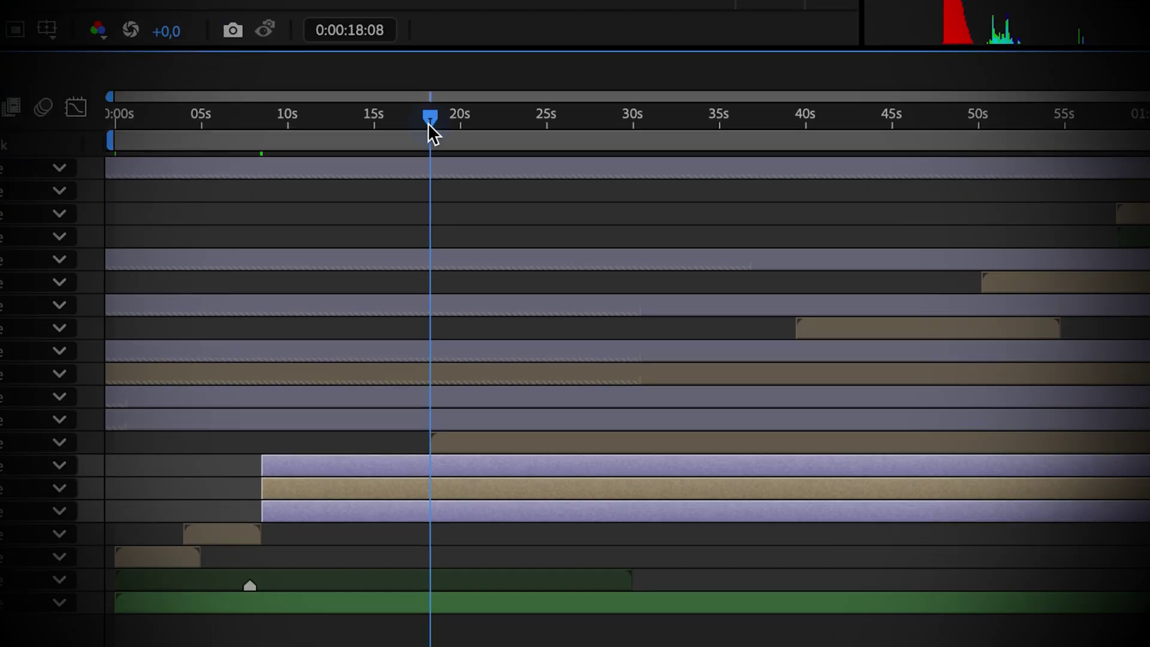
pyautogui.moveTo(428, 124); pyautogui.dragTo(819, 120)
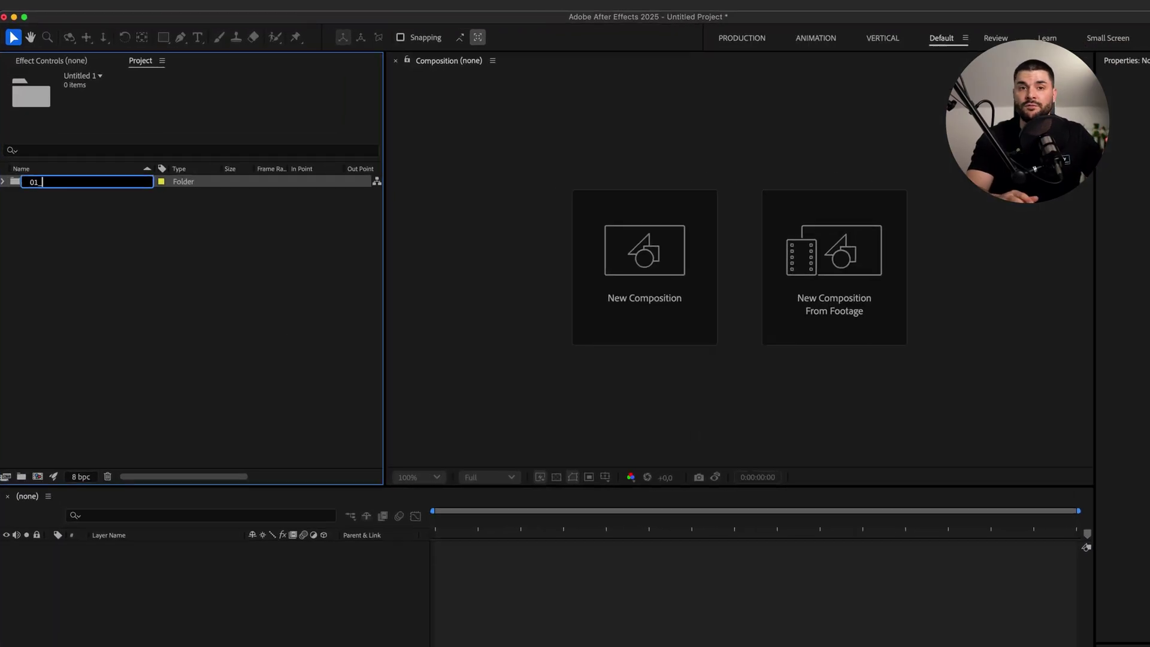
pyautogui.write('_ASSETS')
pyautogui.press('Return')
pyautogui.click(21, 475)
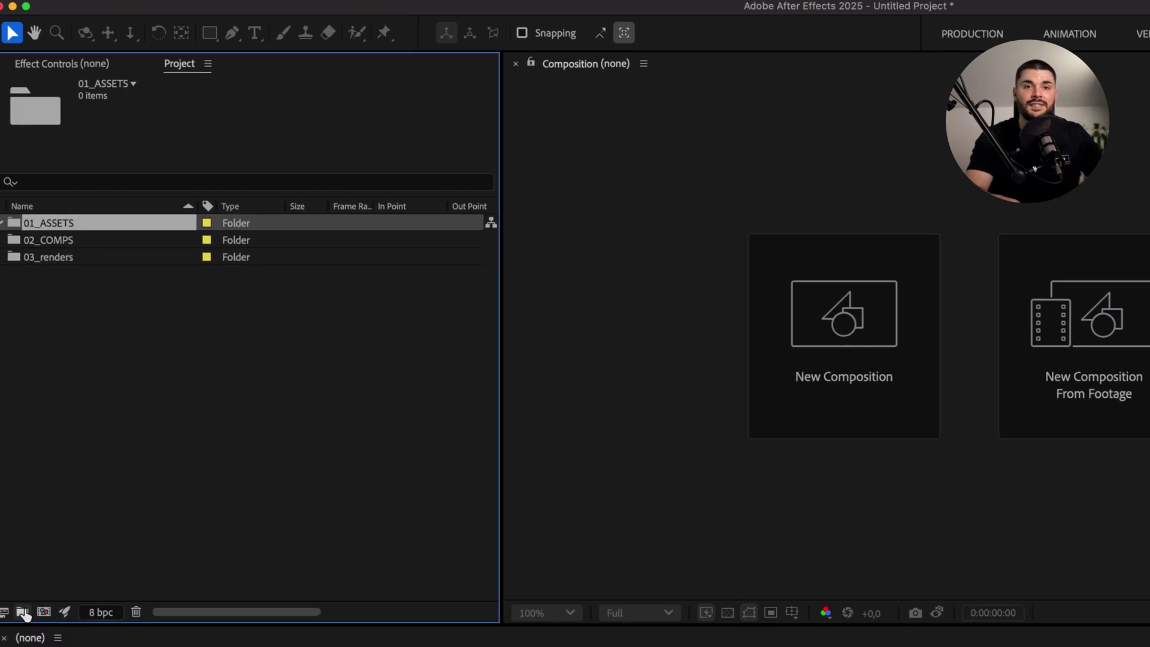
pyautogui.click(22, 608)
pyautogui.write('Images')
pyautogui.press('Return')
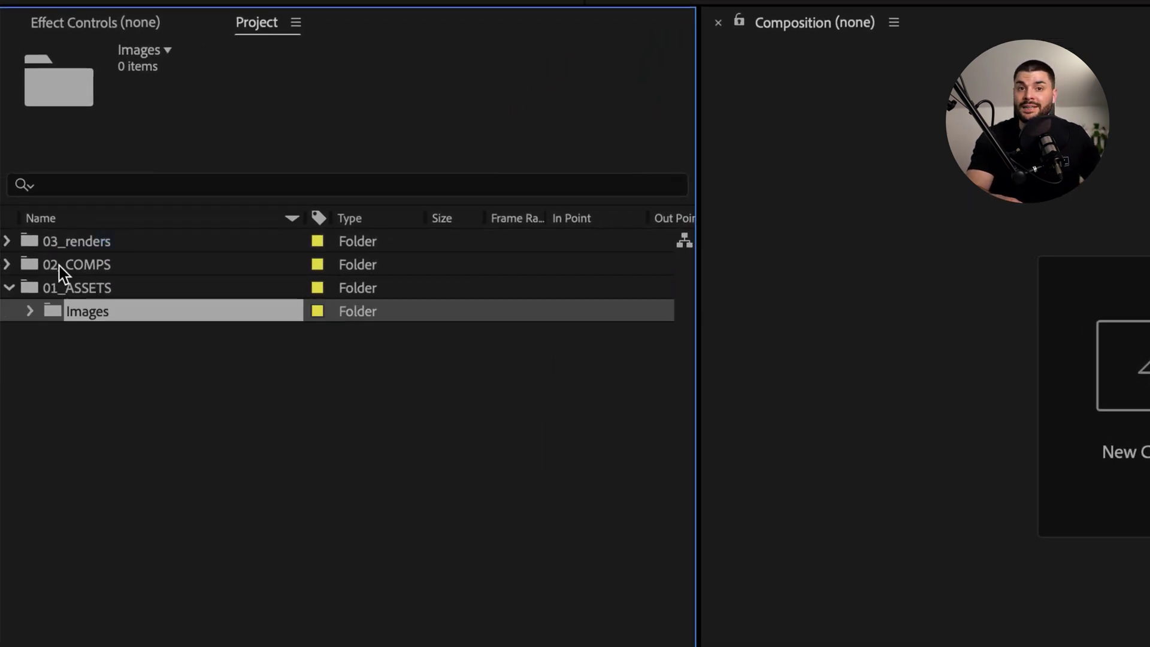
# Step: Add Videos and Audio subfolders inside 01_ASSETS
pyautogui.click(127, 240)
pyautogui.hotkey('ctrl', 'alt', 'shift', 'n')
pyautogui.write('Videos')
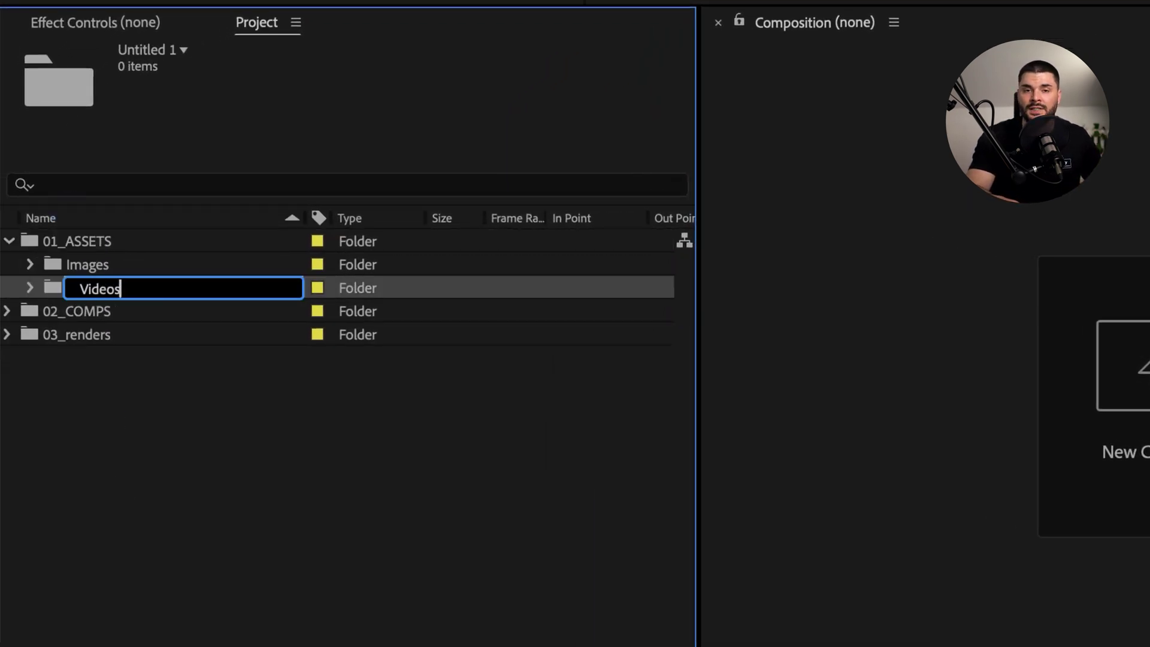
pyautogui.click(106, 240)
pyautogui.hotkey('ctrl', 'alt', 'shift', 'n')
pyautogui.write('Audio')
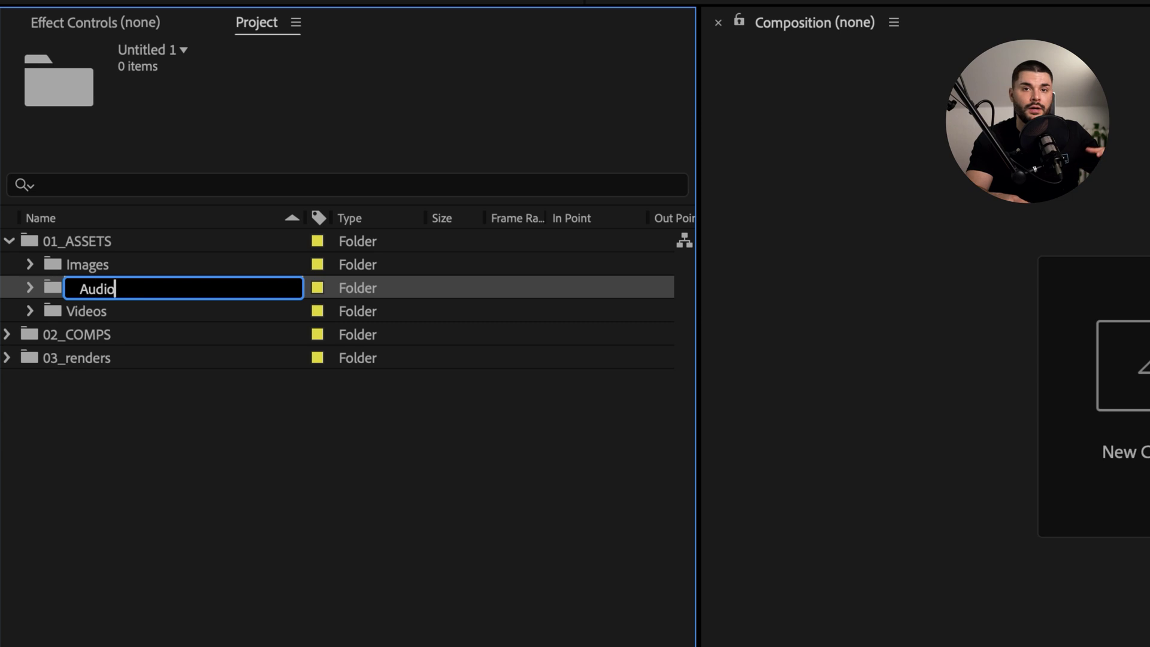
pyautogui.press('Return')
# Step: Add Backgrounds, Scene and Elements subfolders inside 02_COMPS
pyautogui.click(90, 334)
pyautogui.hotkey('ctrl', 'alt', 'shift', 'n')
pyautogui.write('Backgrounds')
pyautogui.press('Return')
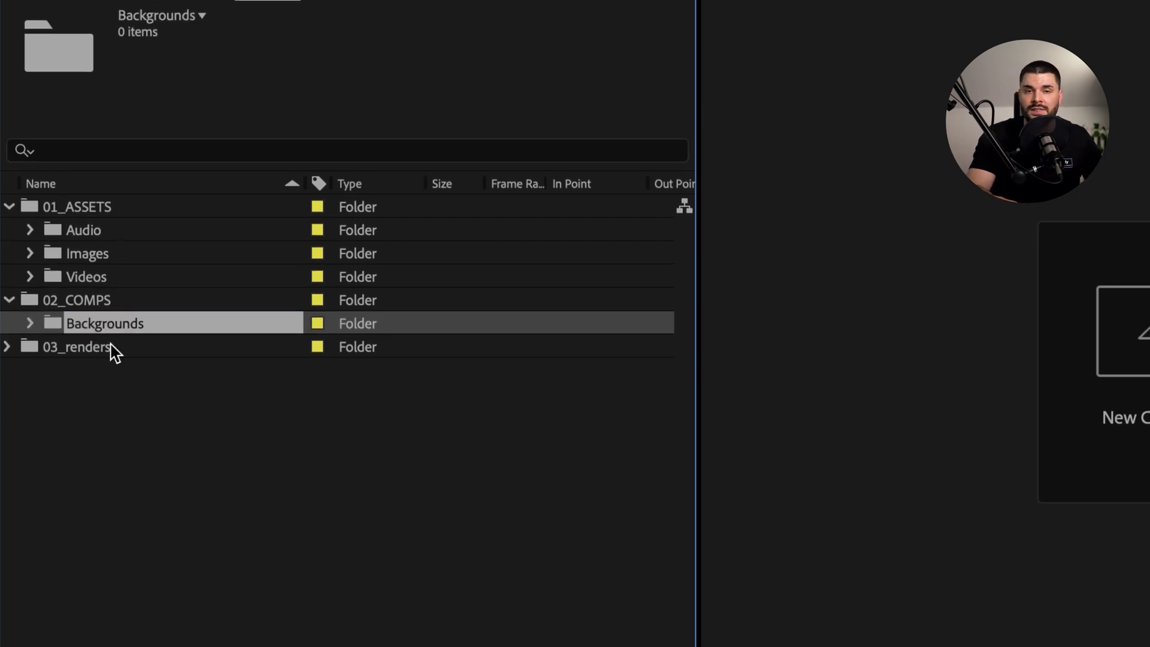
pyautogui.click(78, 300)
pyautogui.hotkey('ctrl', 'alt', 'shift', 'n')
pyautogui.write('Scenes')
pyautogui.click(106, 299)
pyautogui.hotkey('ctrl', 'alt', 'shift', 'n')
pyautogui.write('Ele')
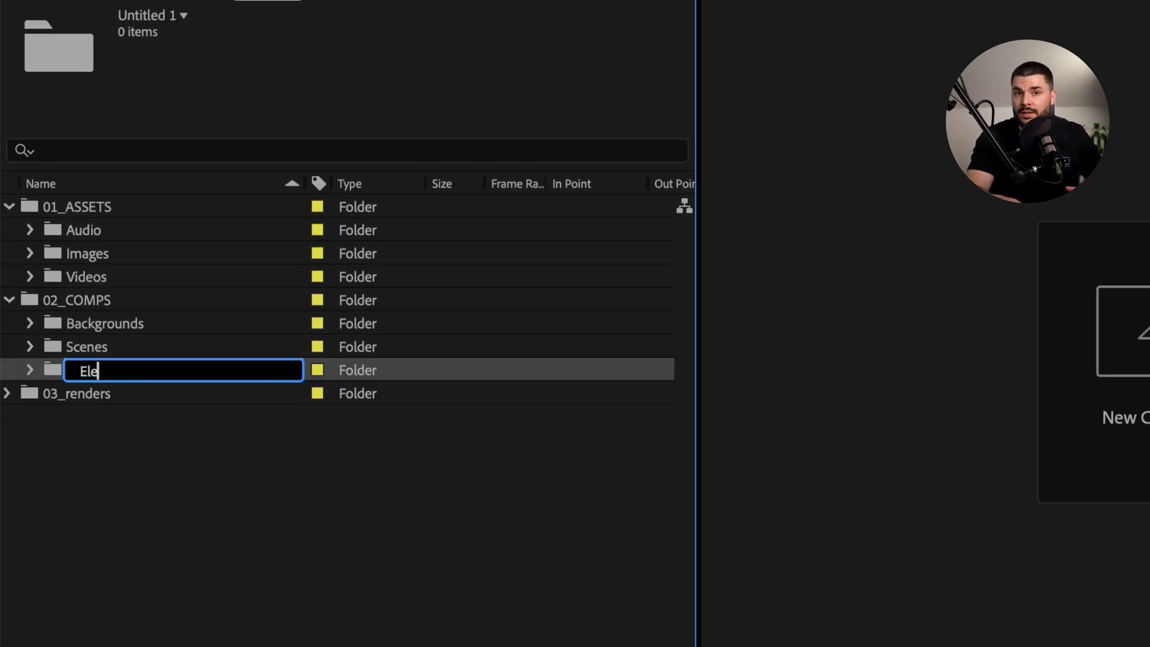
pyautogui.write('ments')
pyautogui.press('Return')
# Step: Create the RENDER COMP in 03_renders and save the project as AE Default Template
pyautogui.click(76, 394)
pyautogui.hotkey('ctrl', 'n')
pyautogui.write('Rl')
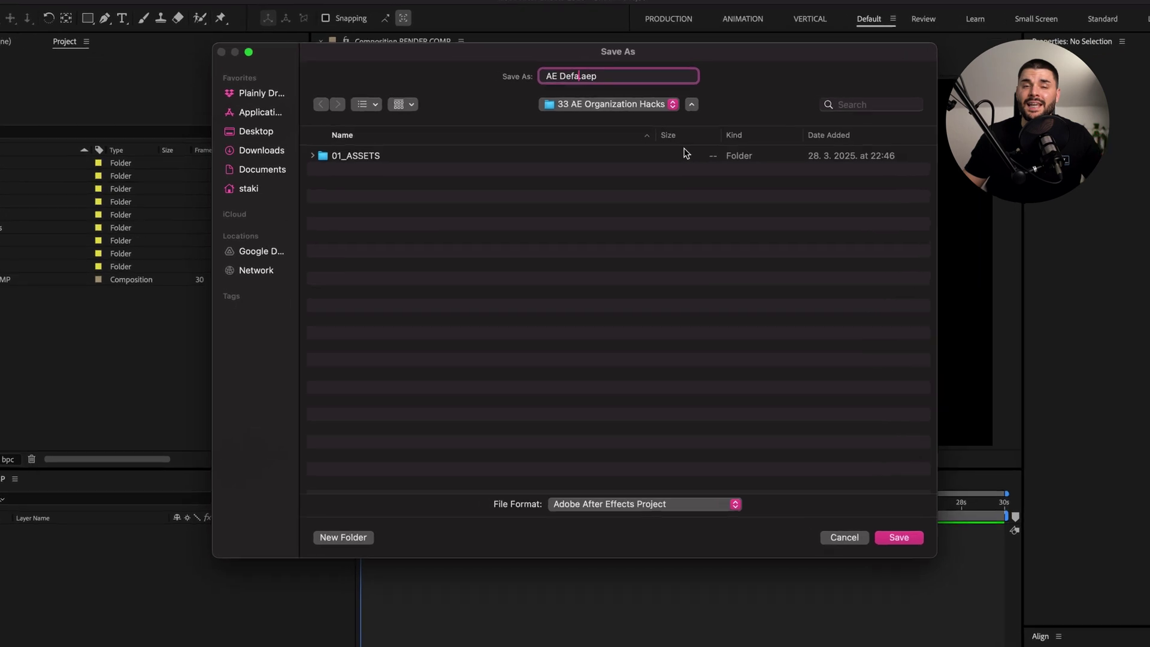
pyautogui.write('emplate')
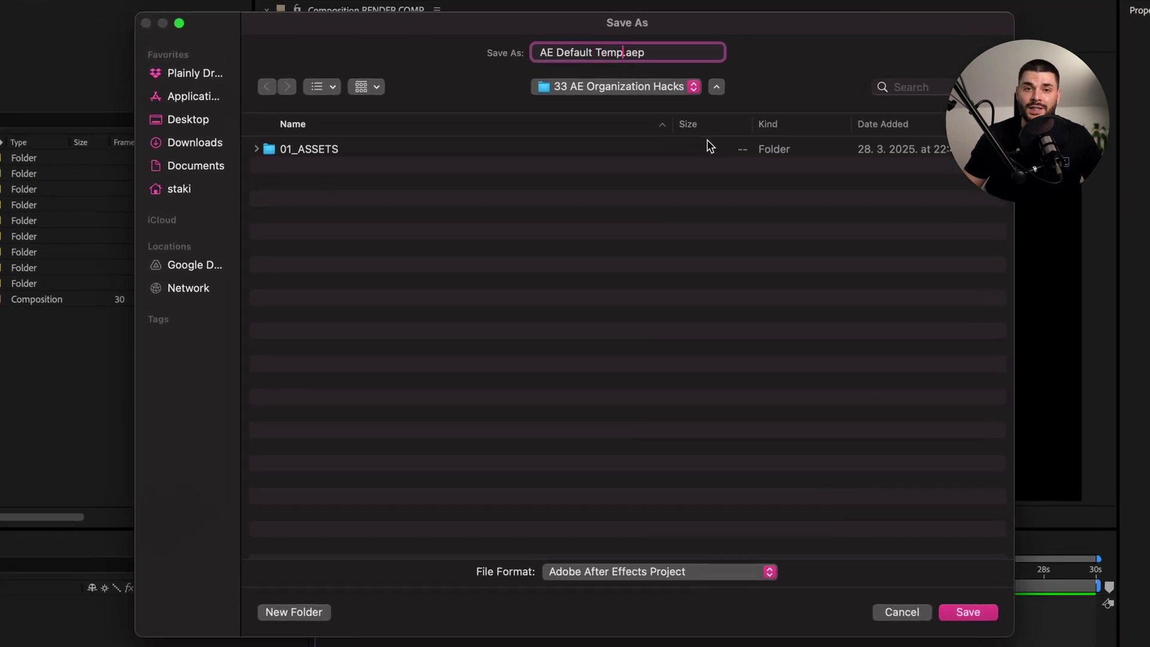
pyautogui.press('Return')
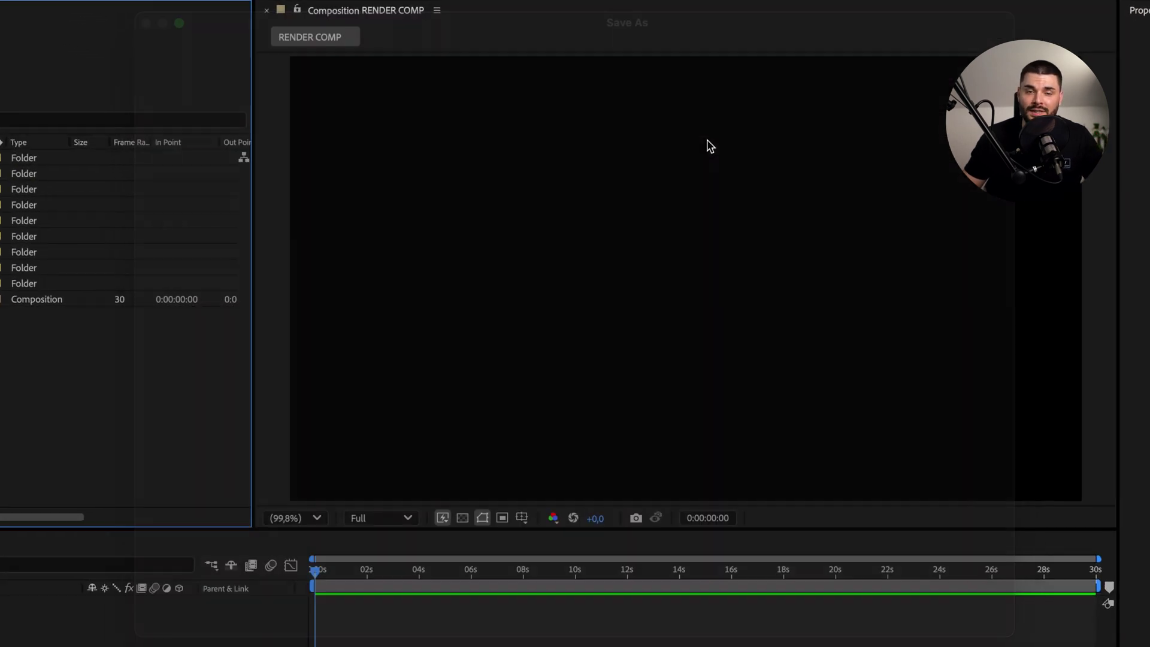
# Step: Set AE Default Template.aep as the template loaded for new projects in Settings
pyautogui.click(54, 7)
pyautogui.moveTo(51, 44)
pyautogui.click(254, 189)
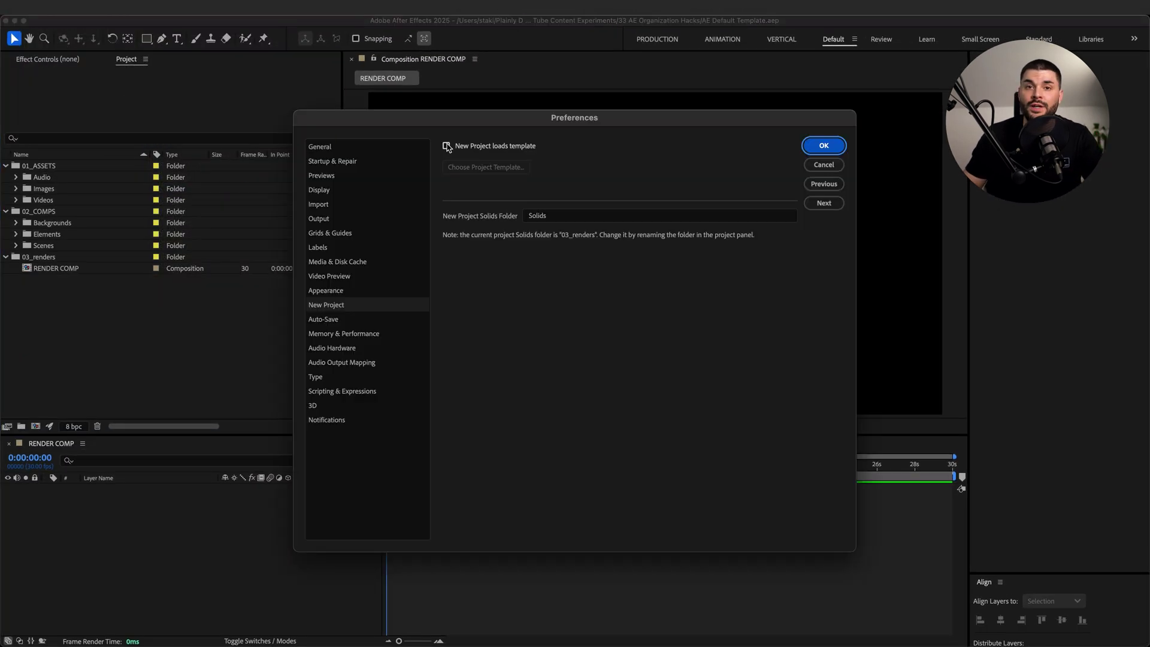
pyautogui.click(446, 146)
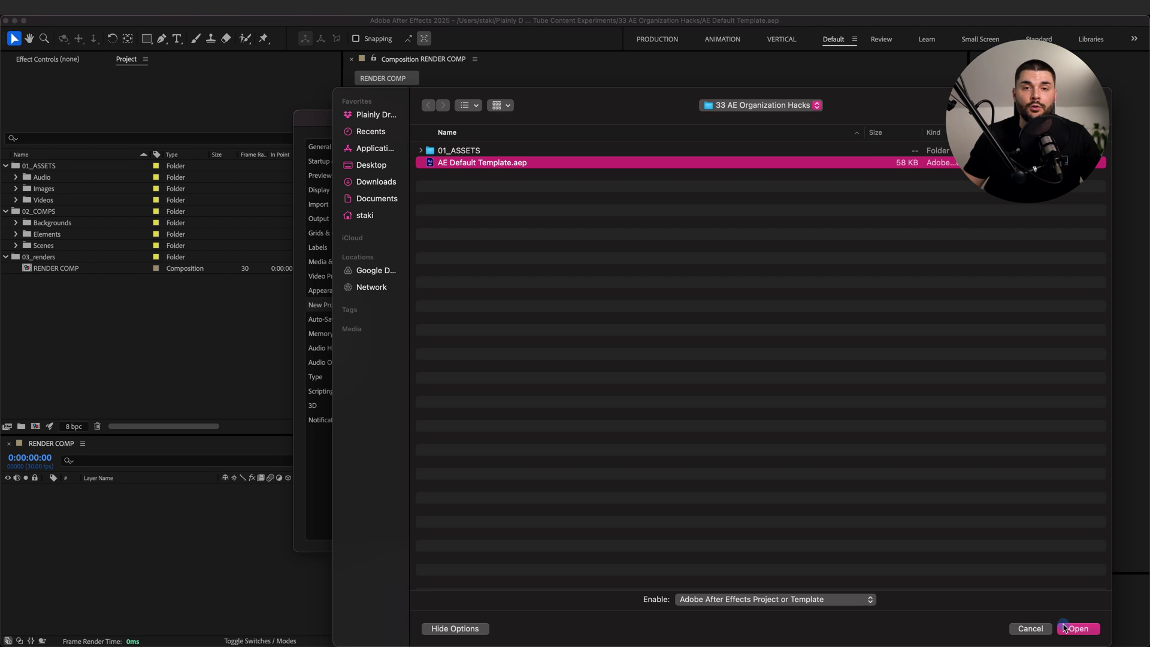
pyautogui.click(1064, 627)
pyautogui.click(824, 146)
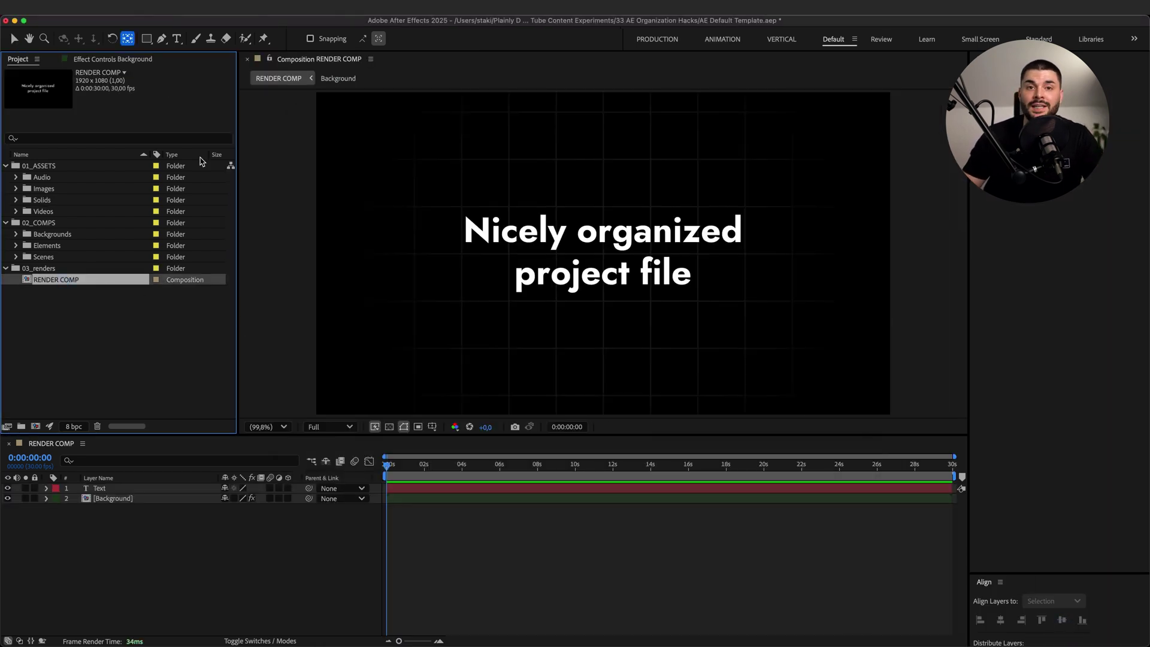
# Step: Reduce the project, removing the 15 items not used by RENDER COMP
pyautogui.click(95, 6)
pyautogui.moveTo(170, 319)
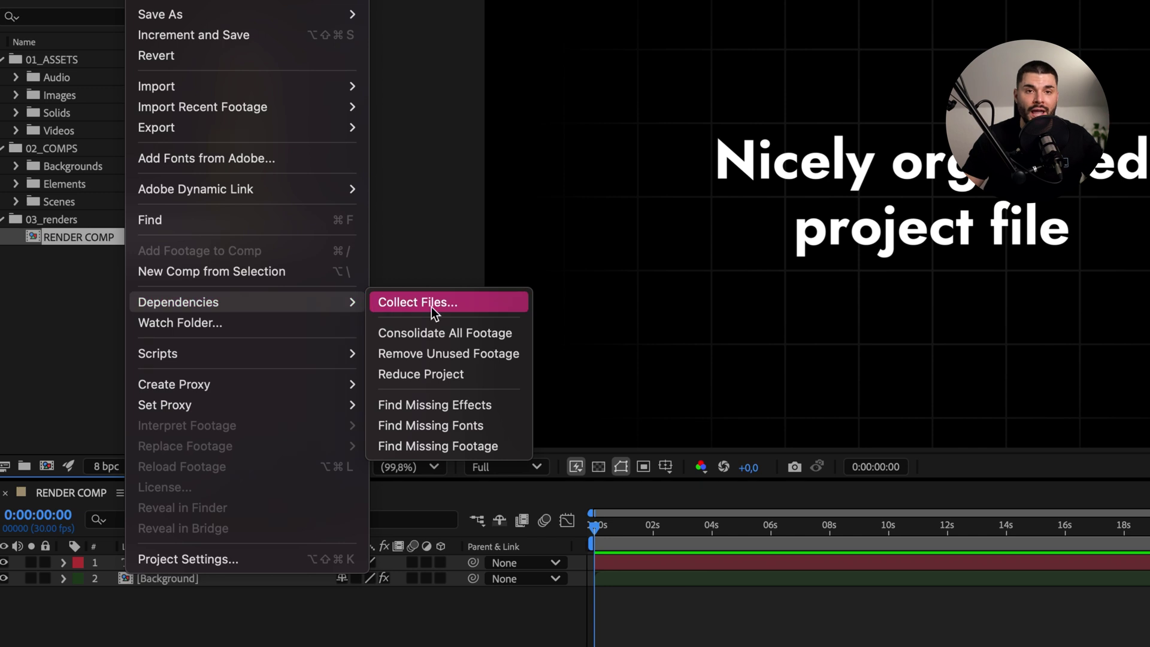
pyautogui.click(484, 374)
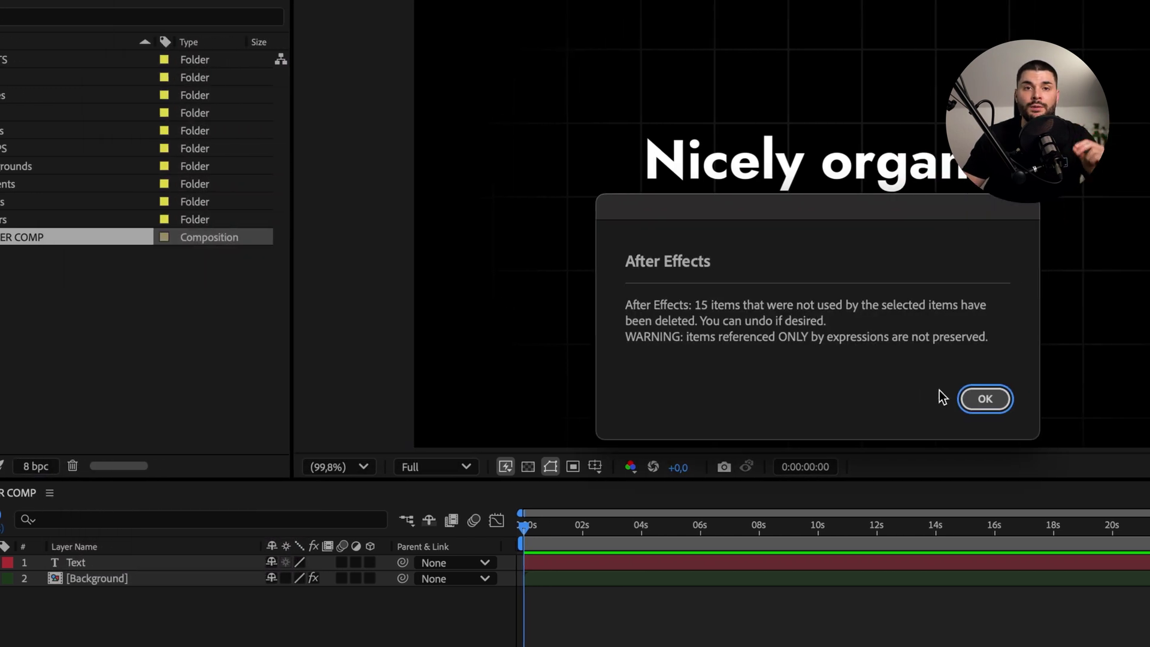
pyautogui.click(985, 398)
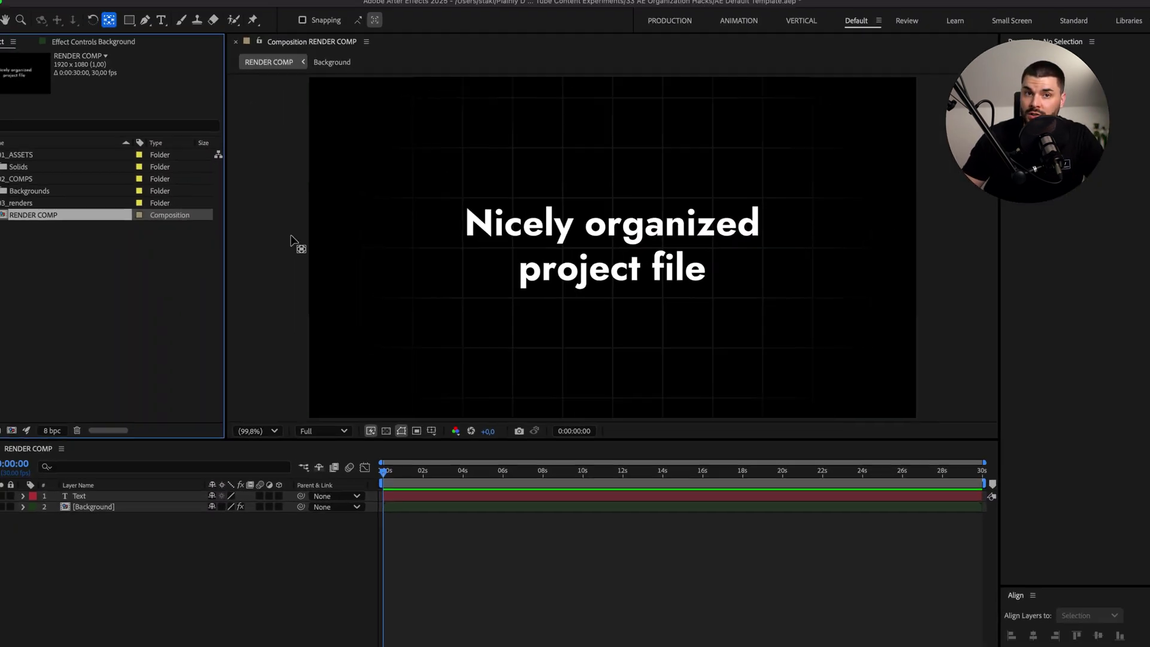
# Step: Save and collect the project's files into the AE Default Template folder
pyautogui.click(173, 4)
pyautogui.moveTo(193, 313)
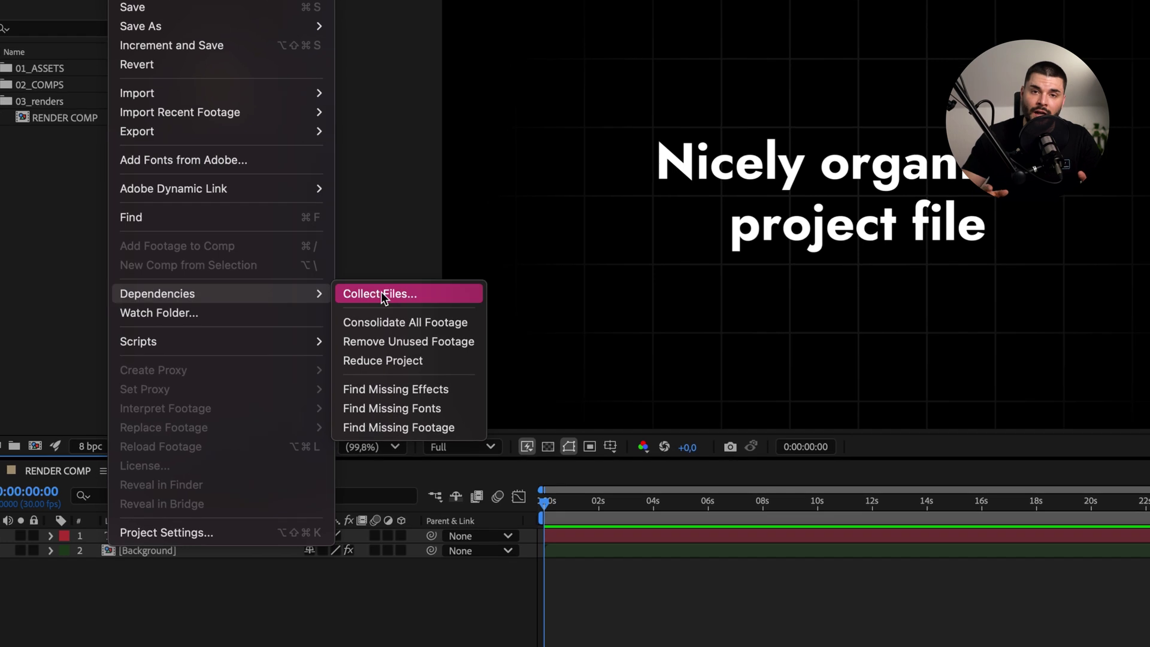
pyautogui.click(381, 293)
pyautogui.click(784, 367)
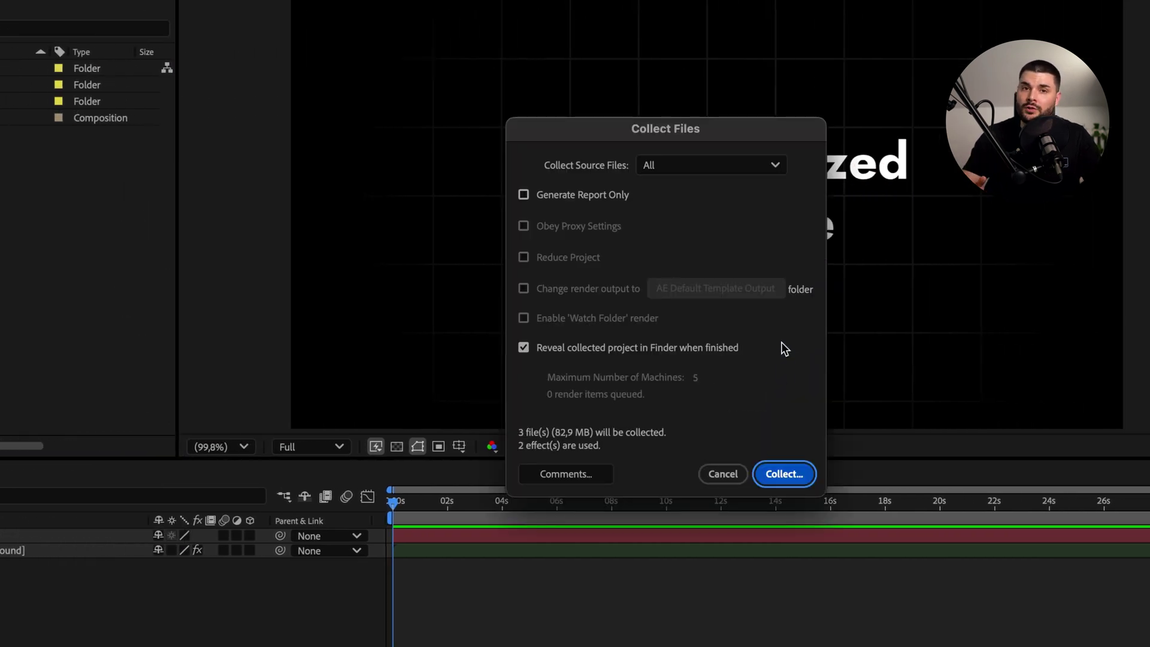
pyautogui.click(685, 168)
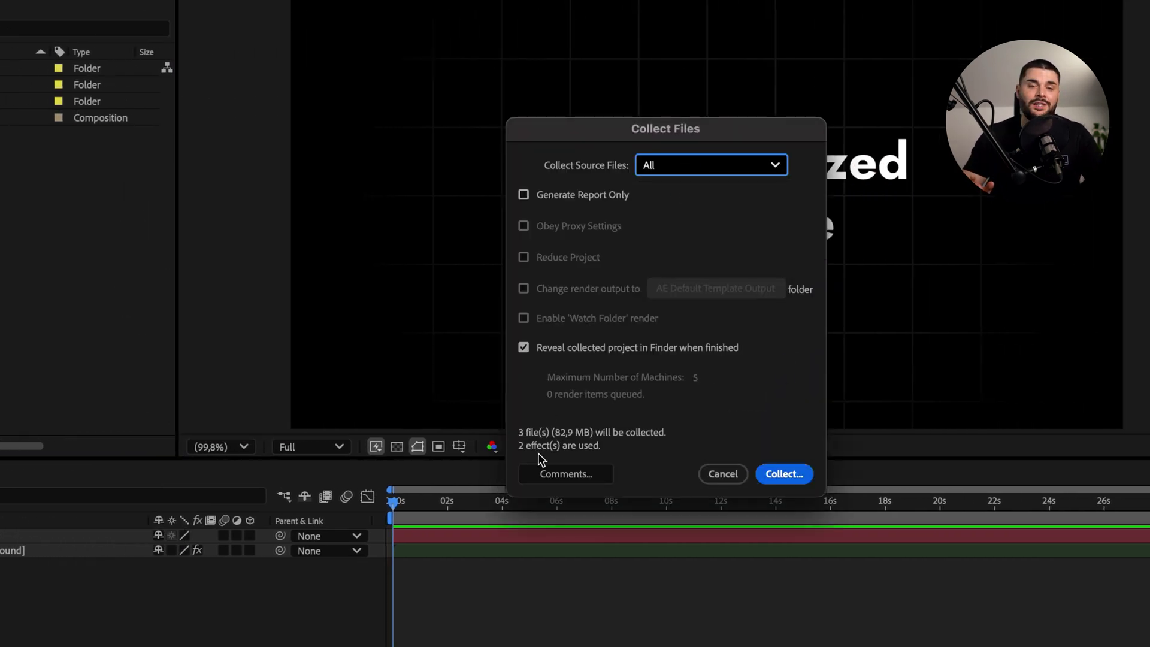
pyautogui.click(779, 474)
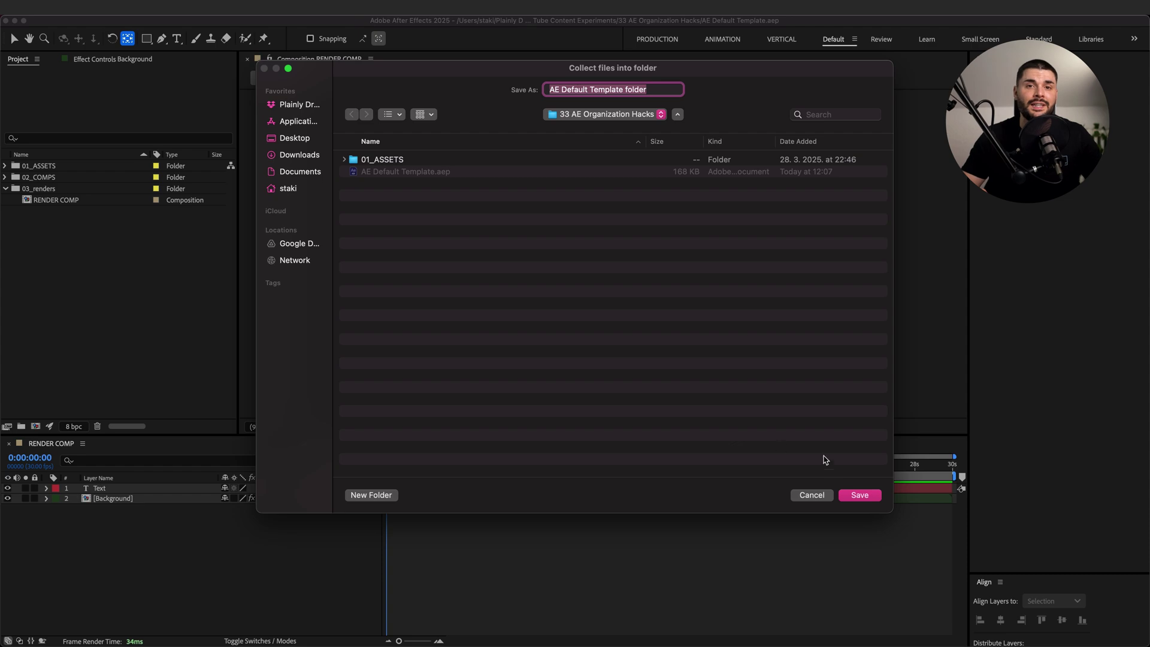
pyautogui.click(849, 499)
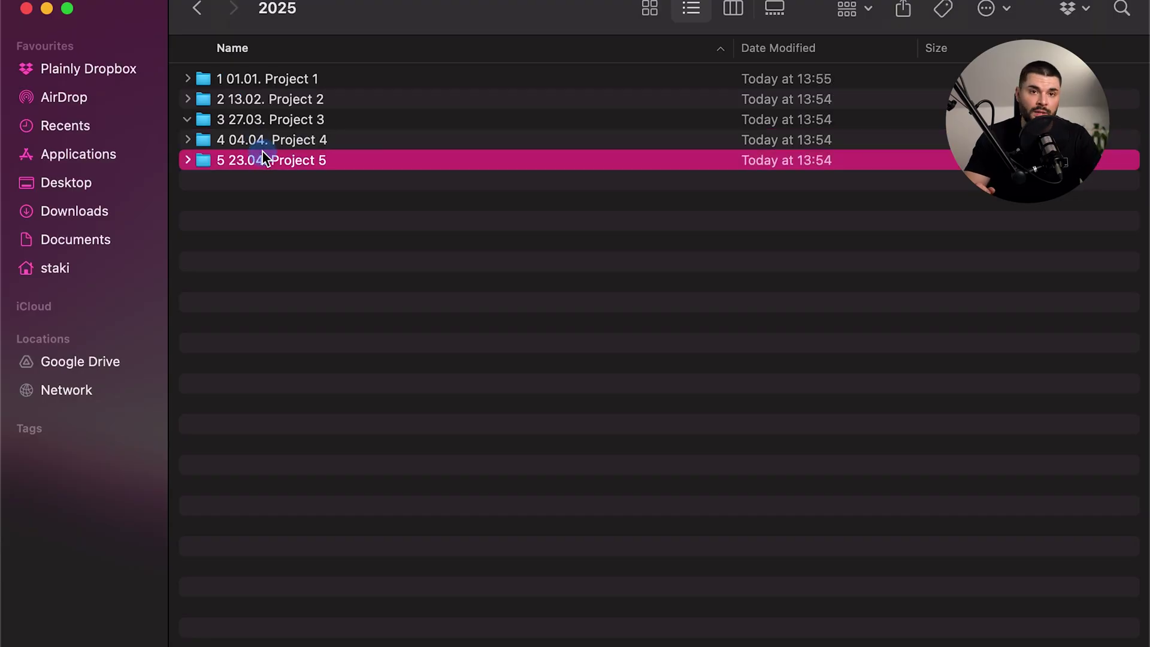
# Step: Move up to the Project 1 folder in Finder and open it
pyautogui.press('Up')
pyautogui.press('Up')
pyautogui.press('Up')
pyautogui.press('Up')
pyautogui.doubleClick(303, 81)
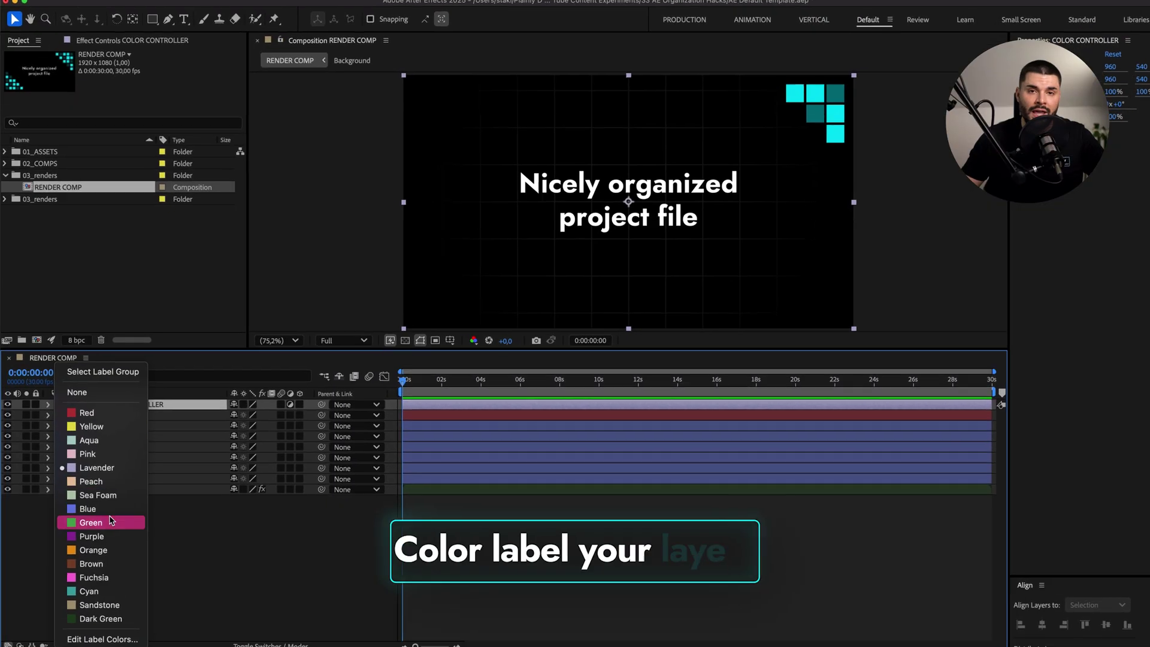
# Step: Label the COLOR CONTROLLER layer Fuchsia and the TEXT layer Orange
pyautogui.click(96, 578)
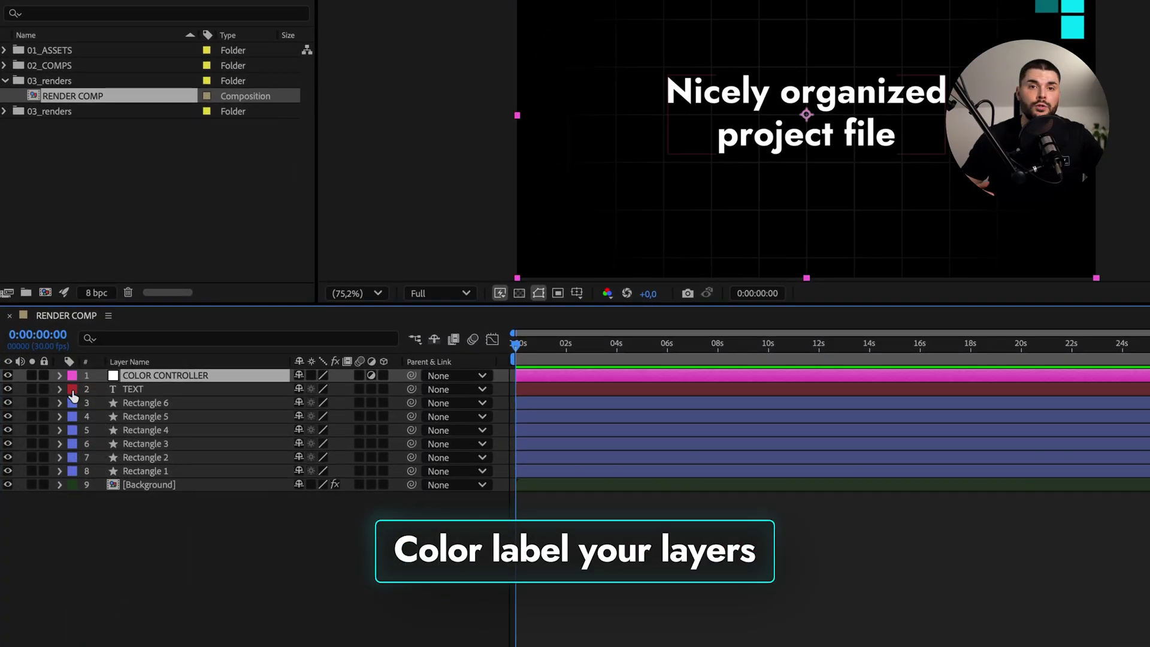
pyautogui.click(71, 390)
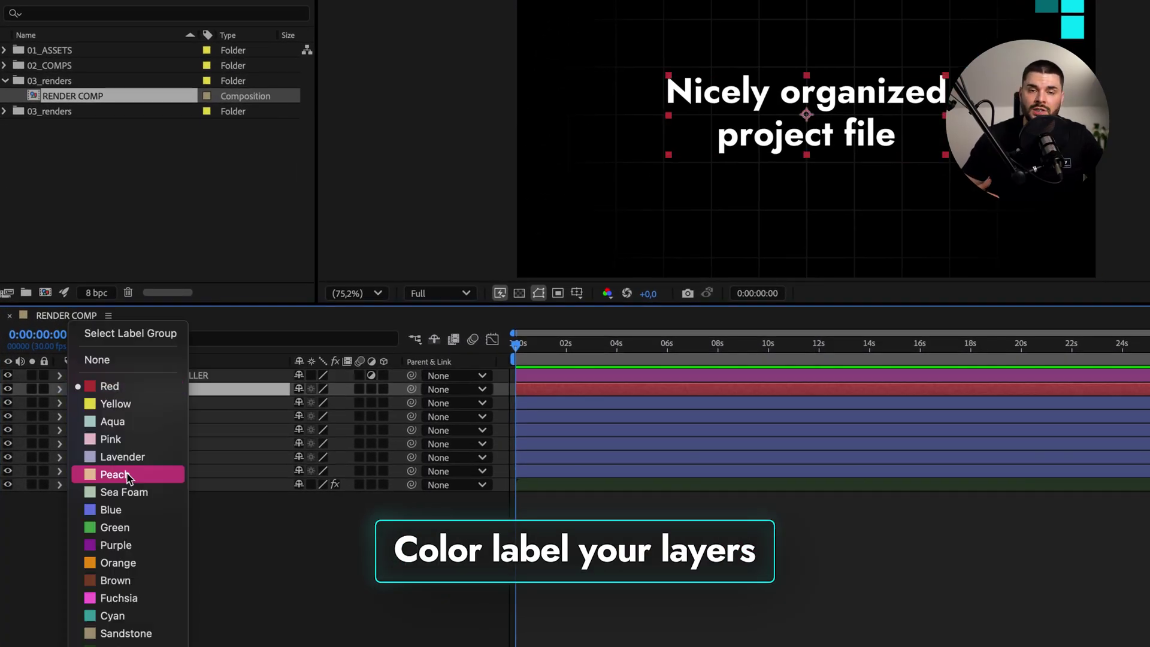
pyautogui.press('Escape')
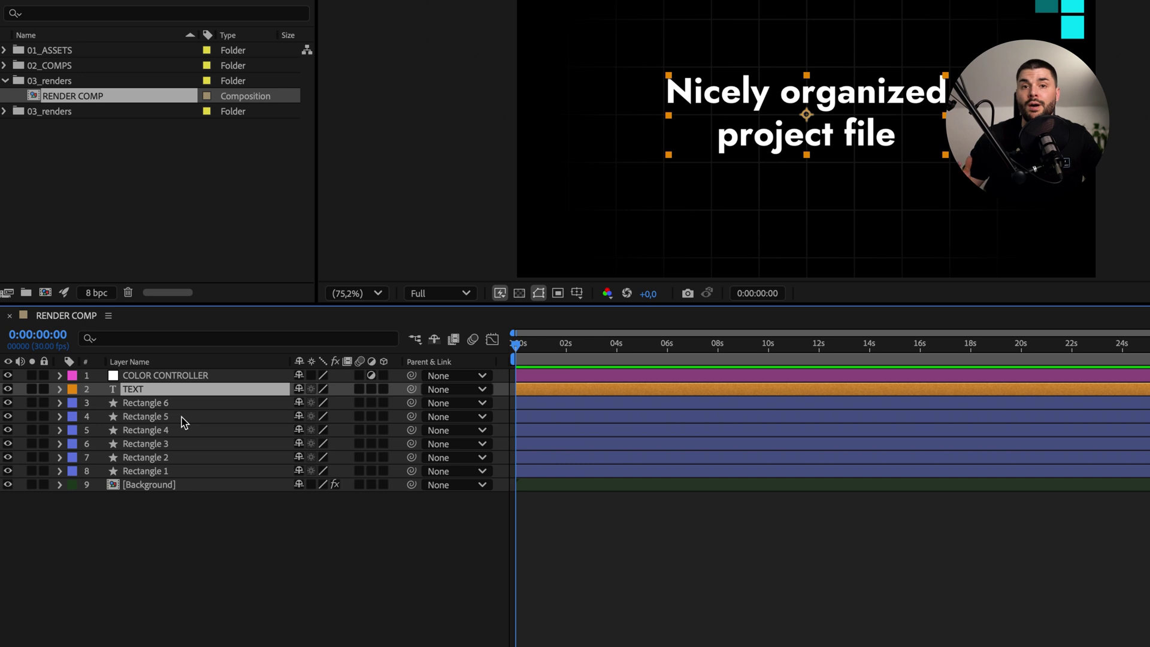
# Step: Select every blue-labelled layer through Rectangle 6's Select Label Group
pyautogui.hotkey('ctrl', 'Down')
pyautogui.hotkey('ctrl', 'Down')
pyautogui.hotkey('ctrl', 'Down')
pyautogui.hotkey('ctrl', 'Down')
pyautogui.hotkey('ctrl', 'Down')
pyautogui.hotkey('ctrl', 'Down')
pyautogui.hotkey('ctrl', 'Down')
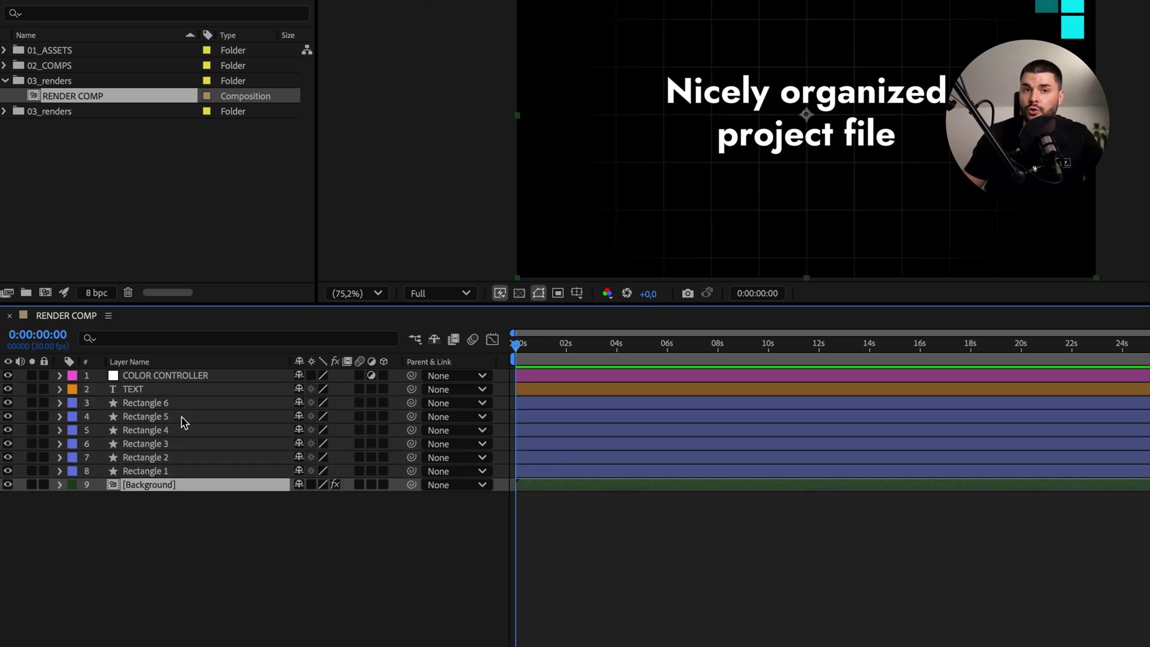
pyautogui.click(174, 402)
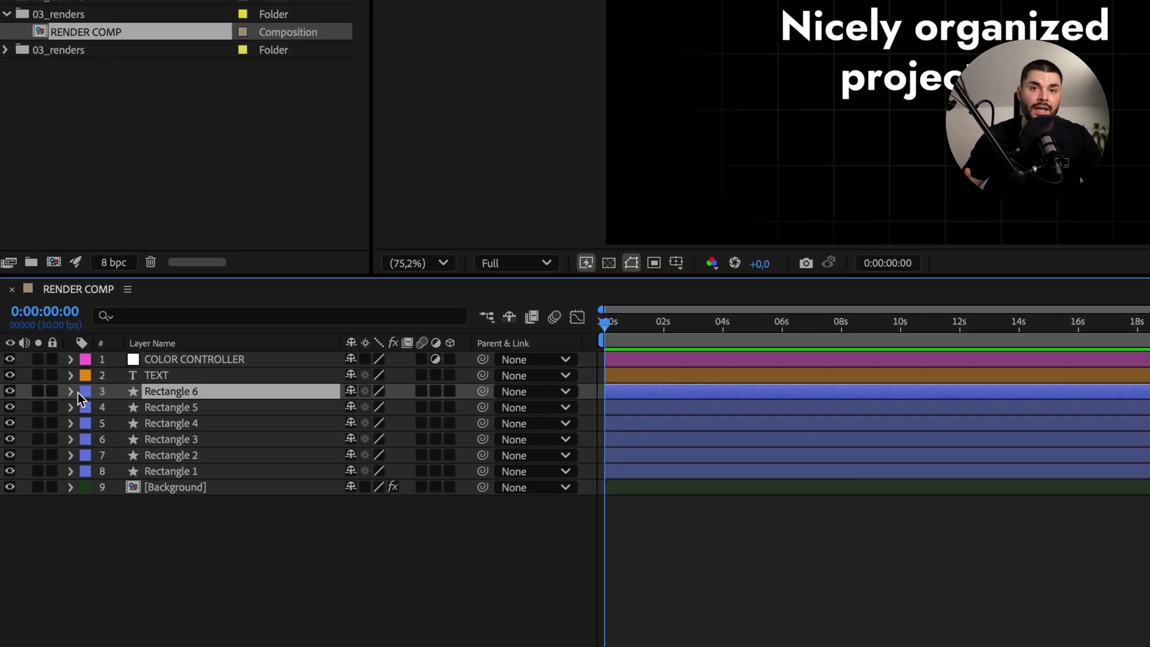
pyautogui.click(72, 402)
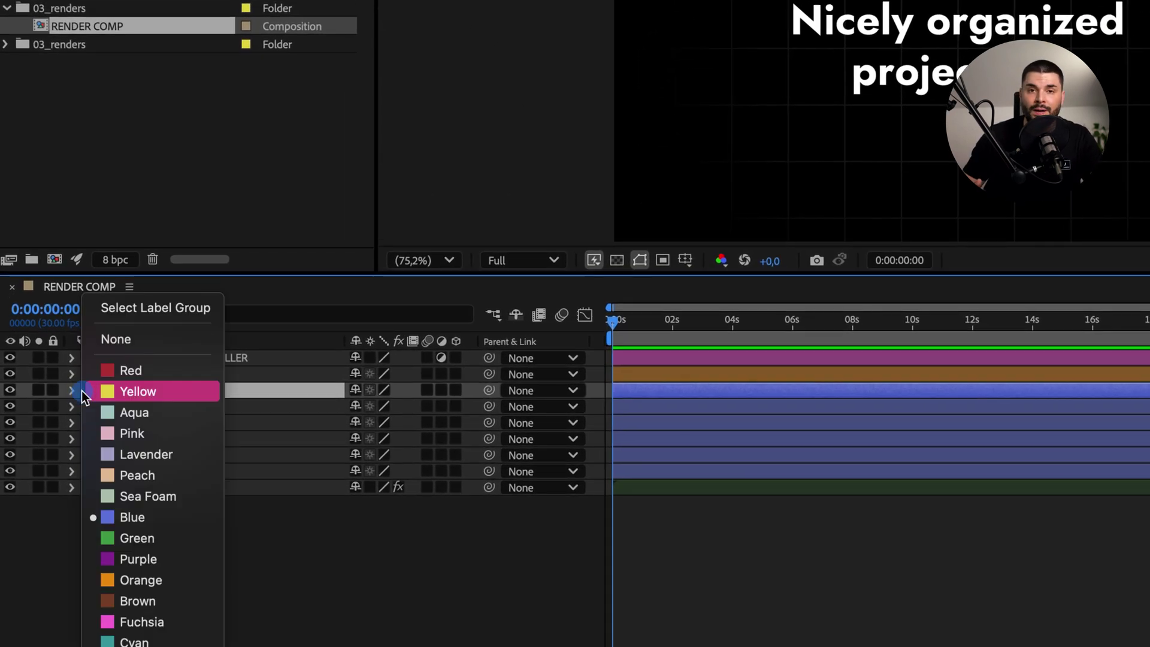
pyautogui.click(164, 304)
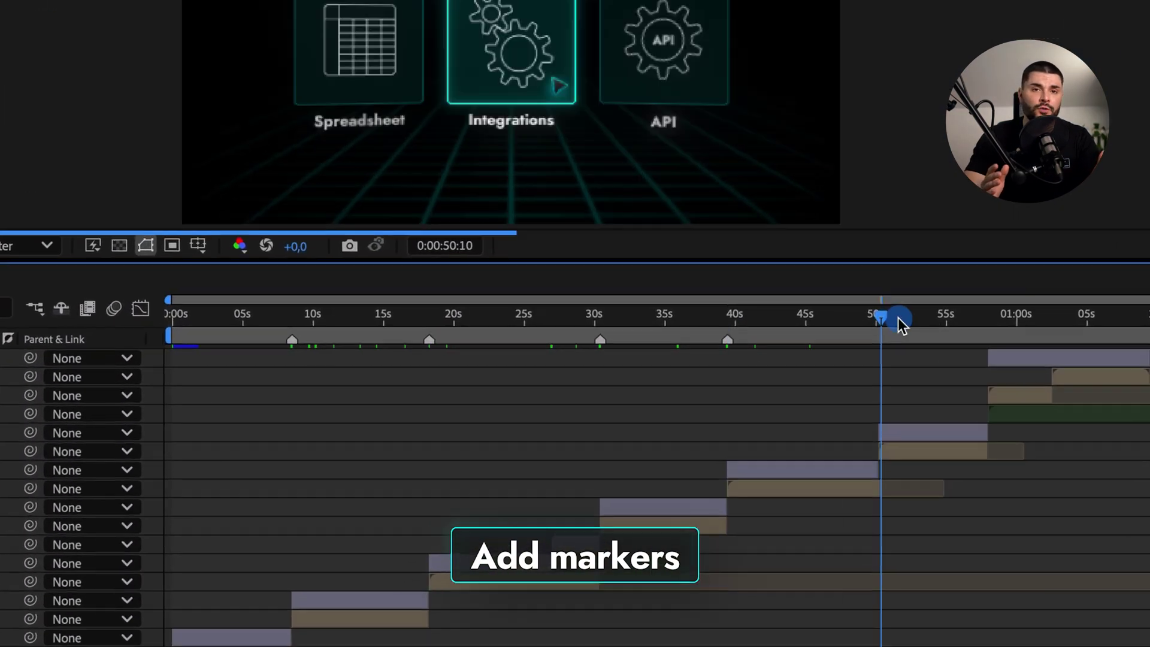
# Step: Add a Red composition marker commented 'Scene 4 - Waiting for feedback' at 0:00:30:12
pyautogui.moveTo(897, 318)
pyautogui.mouseDown()
pyautogui.moveTo(886, 322)
pyautogui.moveTo(975, 311)
pyautogui.mouseUp()
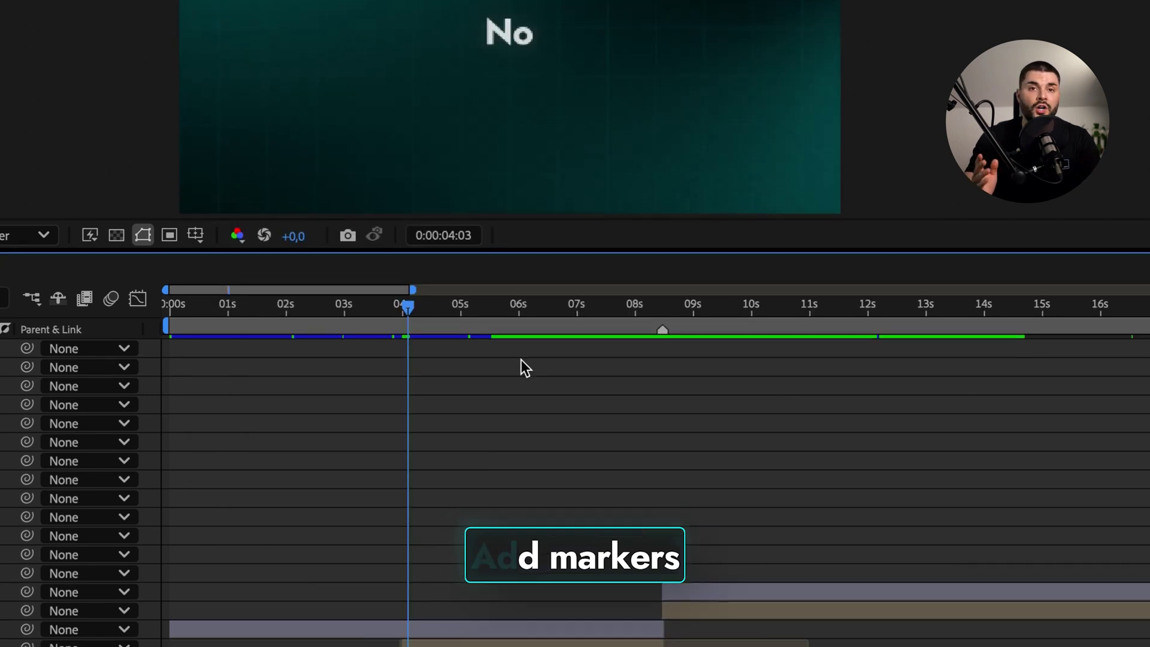
pyautogui.click(573, 303)
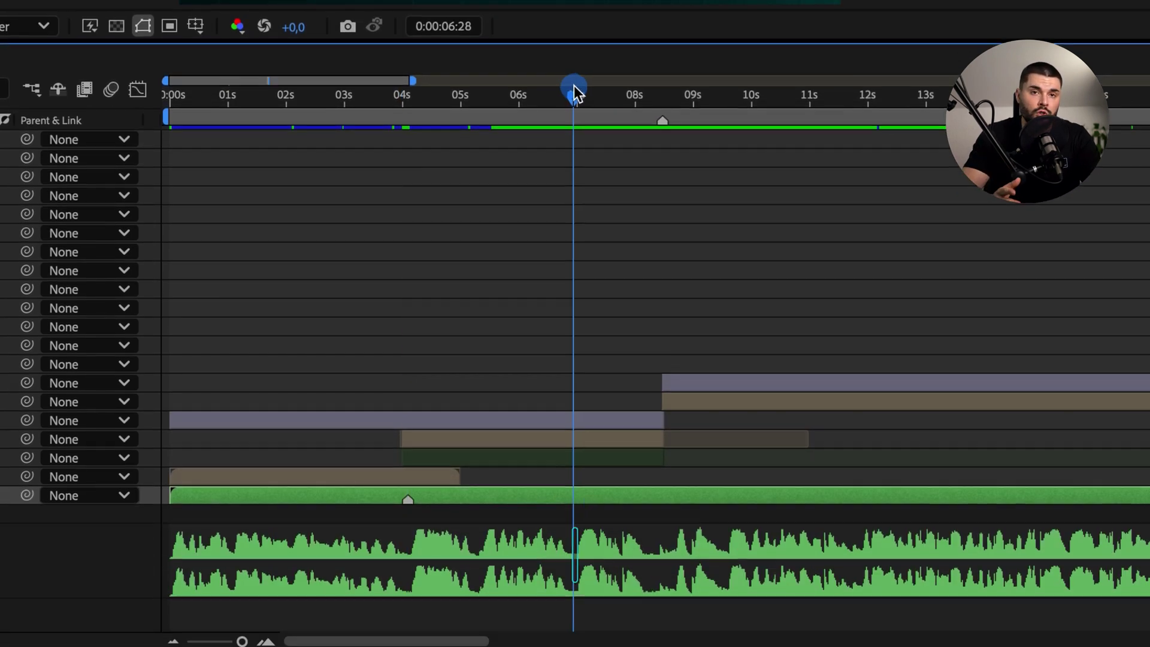
pyautogui.moveTo(573, 93); pyautogui.dragTo(733, 96)
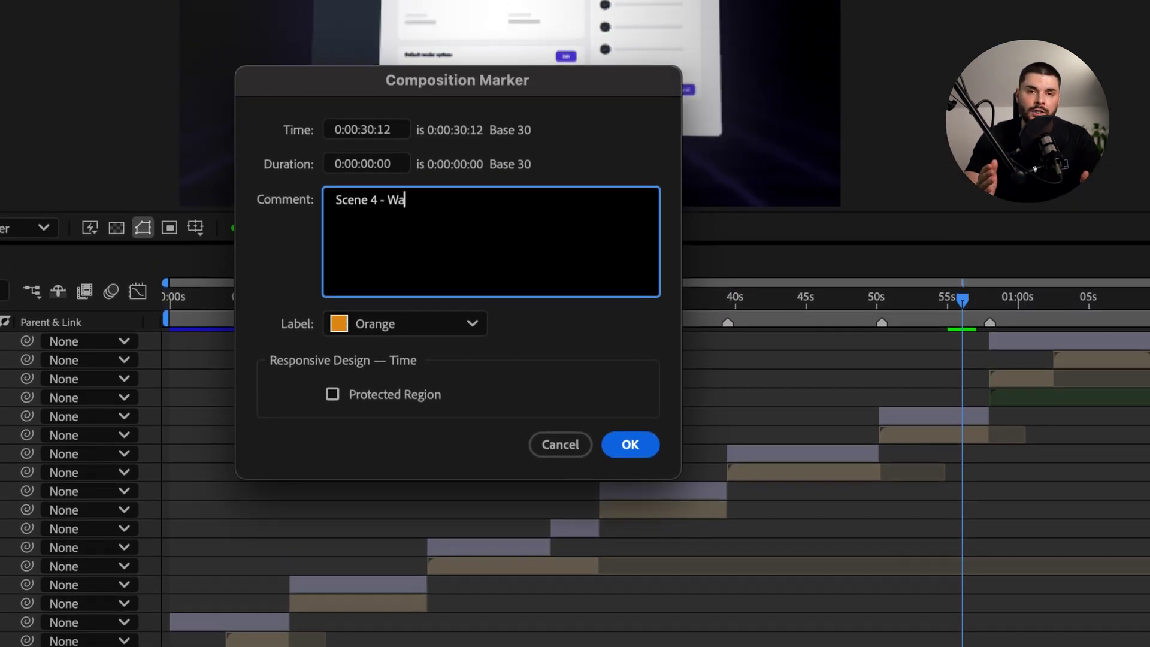
pyautogui.write('iting fo')
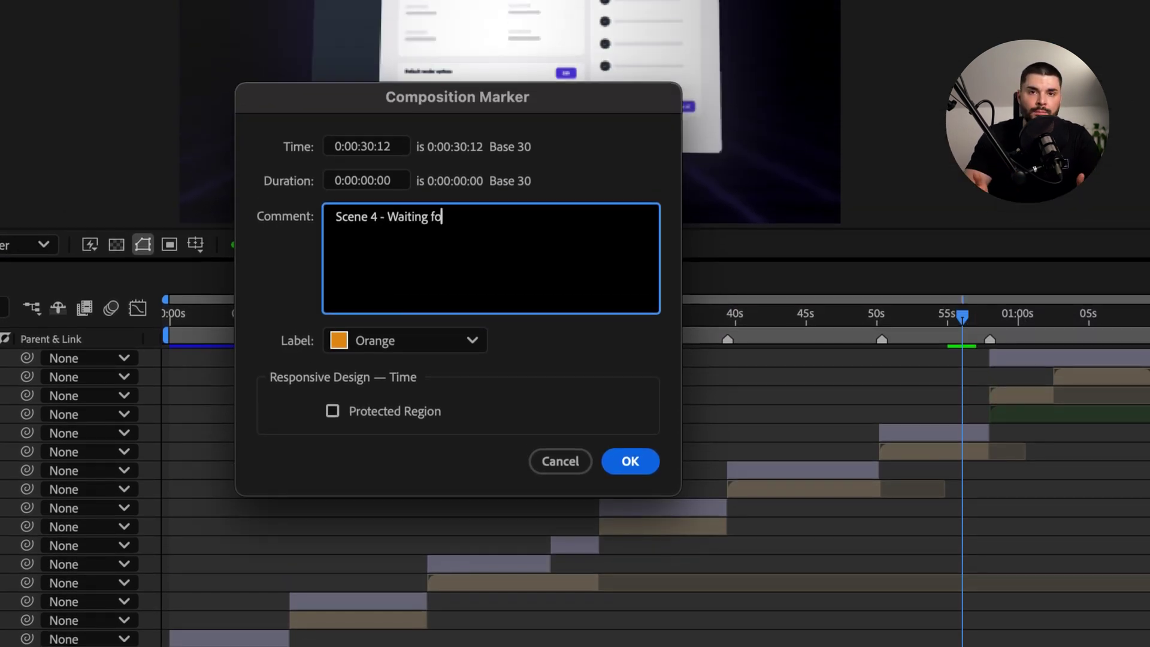
pyautogui.write('r feedback')
pyautogui.click(412, 339)
pyautogui.click(406, 395)
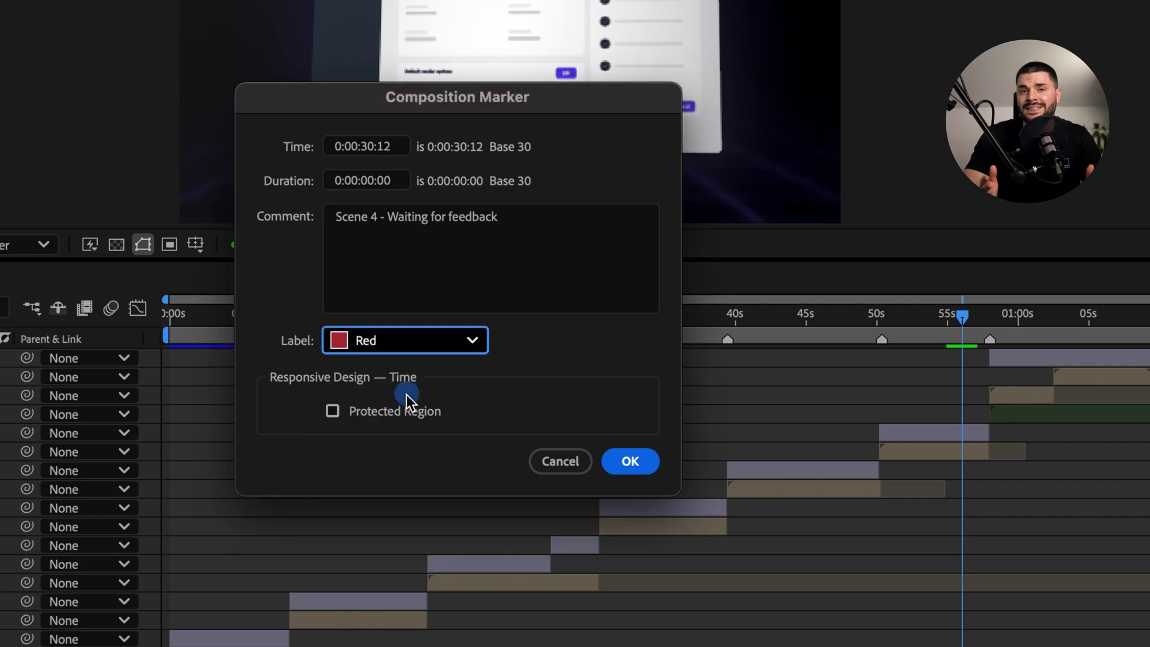
pyautogui.click(630, 461)
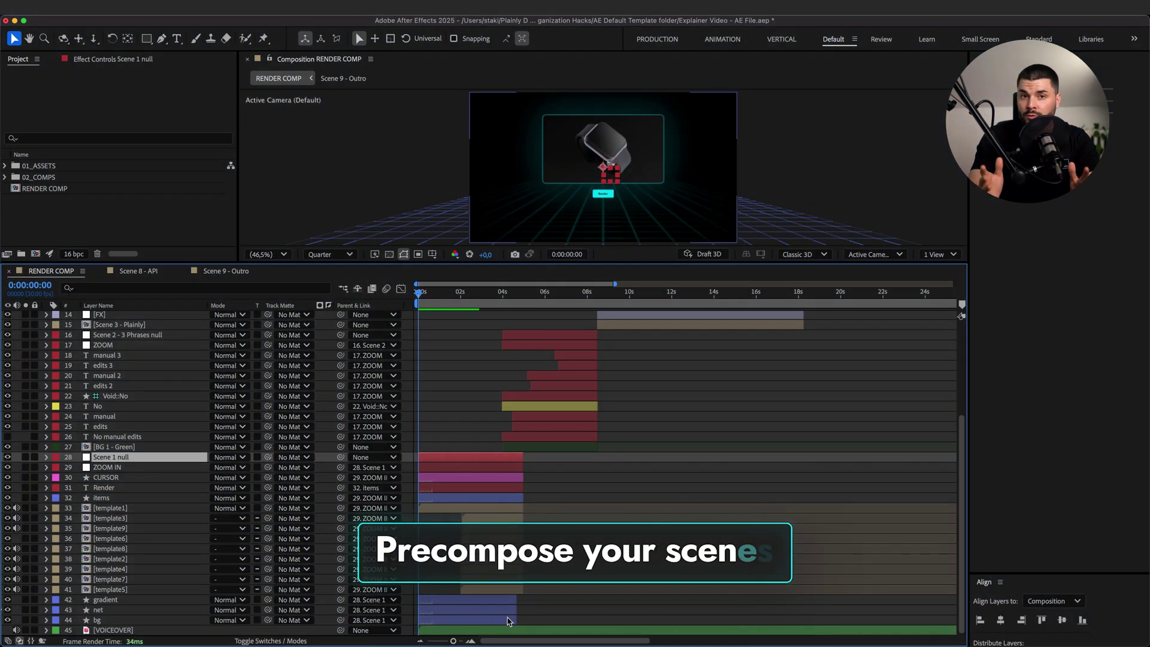
# Step: Precompose the first scene's layers into [Scene 1] and the second scene's into Scene 2
pyautogui.press('super+shift+c')
pyautogui.press('Return')
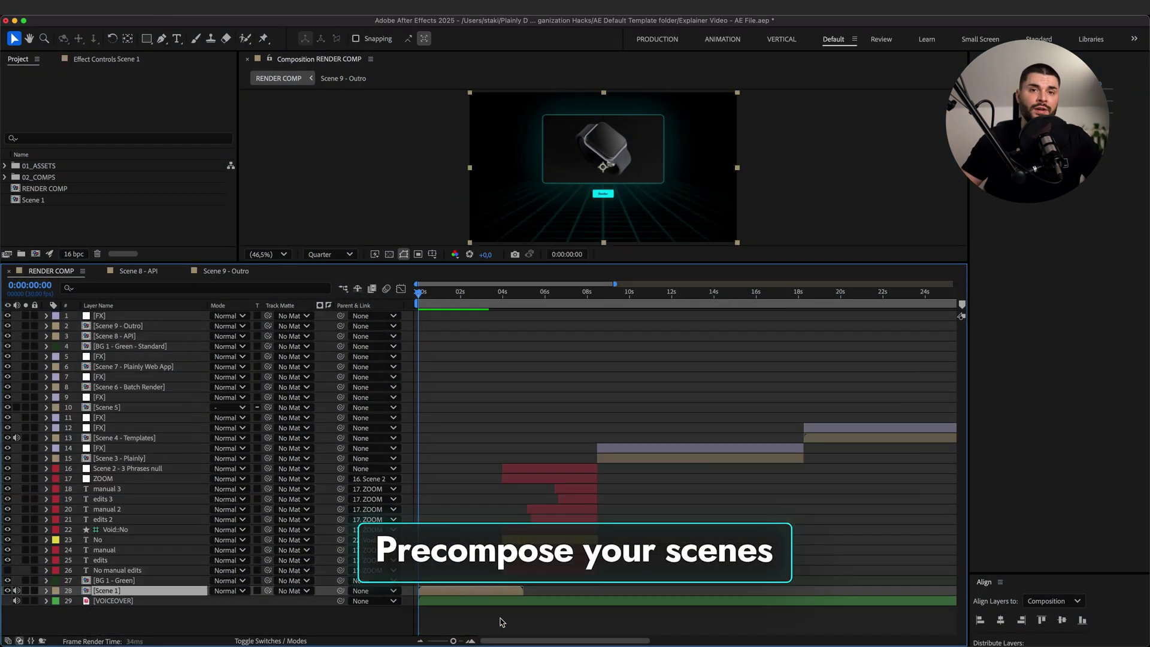
pyautogui.click(127, 468)
pyautogui.keyDown('shift'); pyautogui.click(114, 580); pyautogui.keyUp('shift')
pyautogui.press('super+shift+c')
pyautogui.write('Sc')
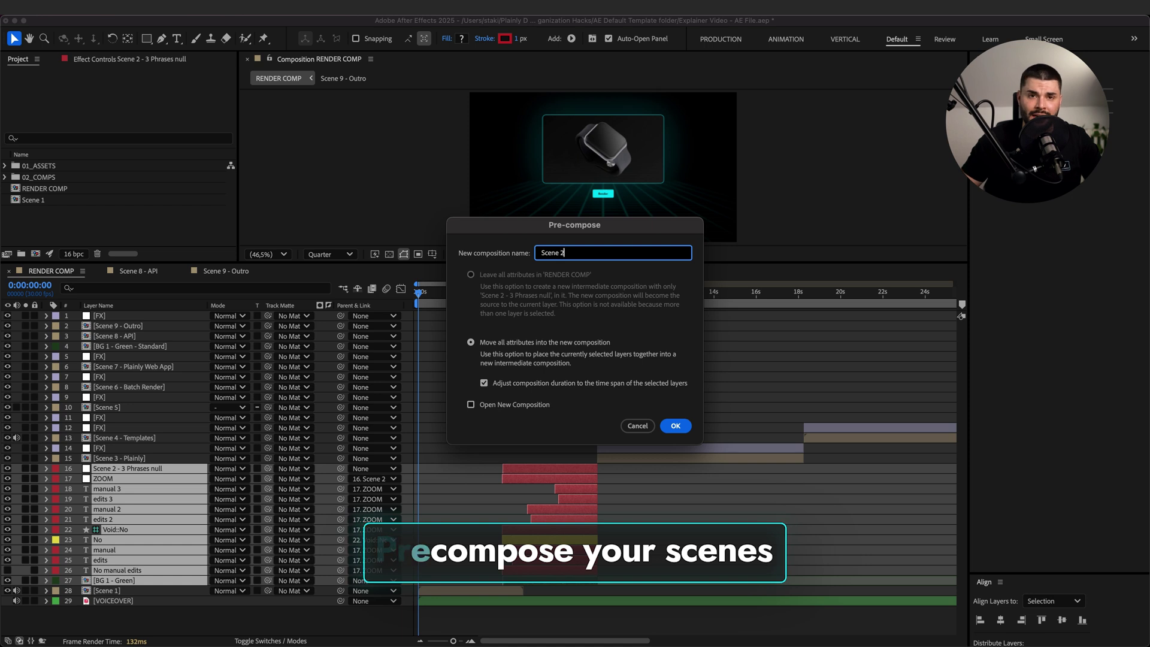
pyautogui.write('ene 2')
pyautogui.press('Return')
# Step: Add BG 2 - Dark - Moving as a layer and inspect the [FX] adjustment layers' Deep Glow
pyautogui.click(5, 177)
pyautogui.moveTo(63, 177); pyautogui.dragTo(499, 492)
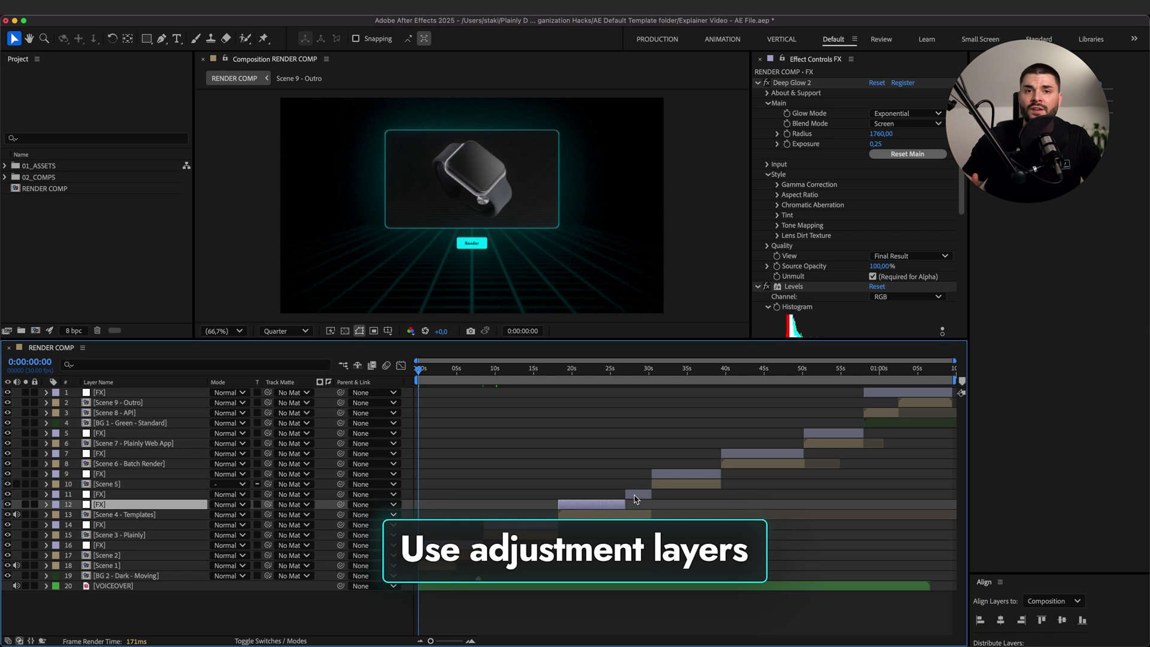
pyautogui.click(636, 494)
pyautogui.click(685, 474)
pyautogui.click(761, 453)
pyautogui.click(820, 433)
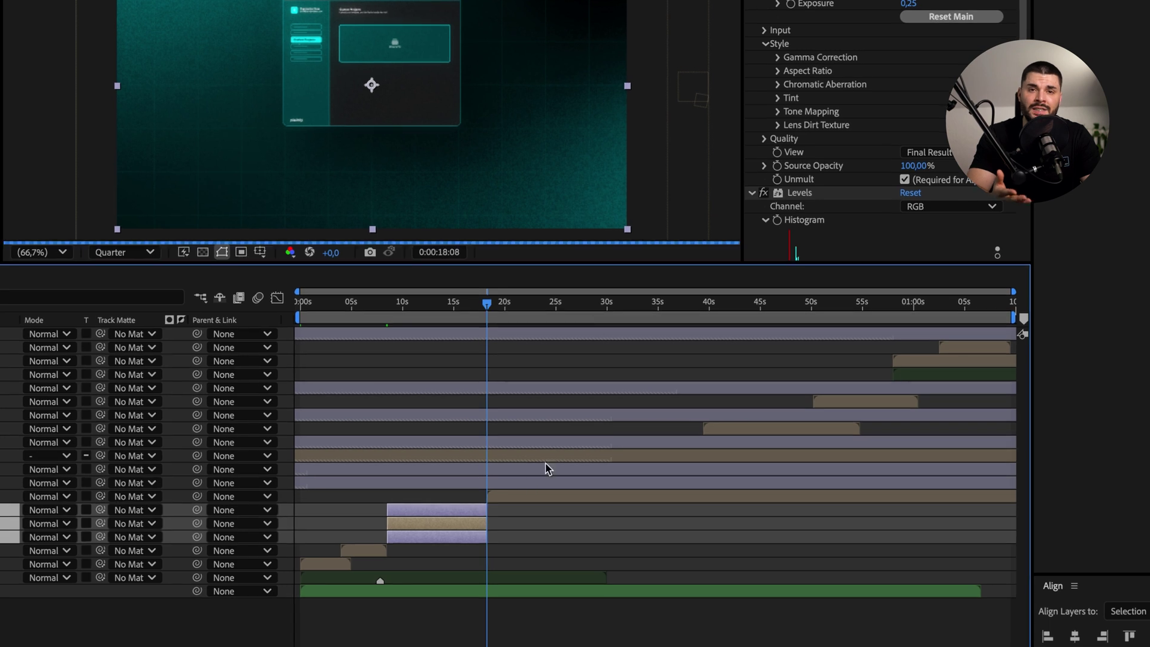
# Step: Select the next scene's layers at 0:00:39:13 plus the two full-length layers above
pyautogui.click(547, 468)
pyautogui.click(703, 317)
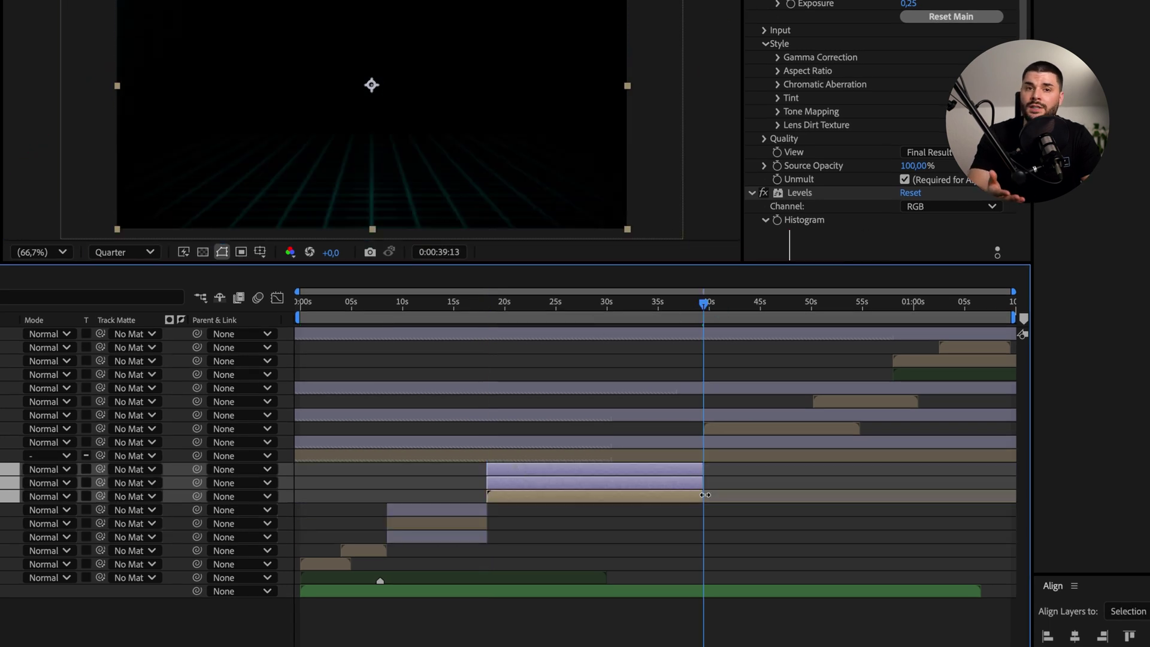
pyautogui.click(689, 452)
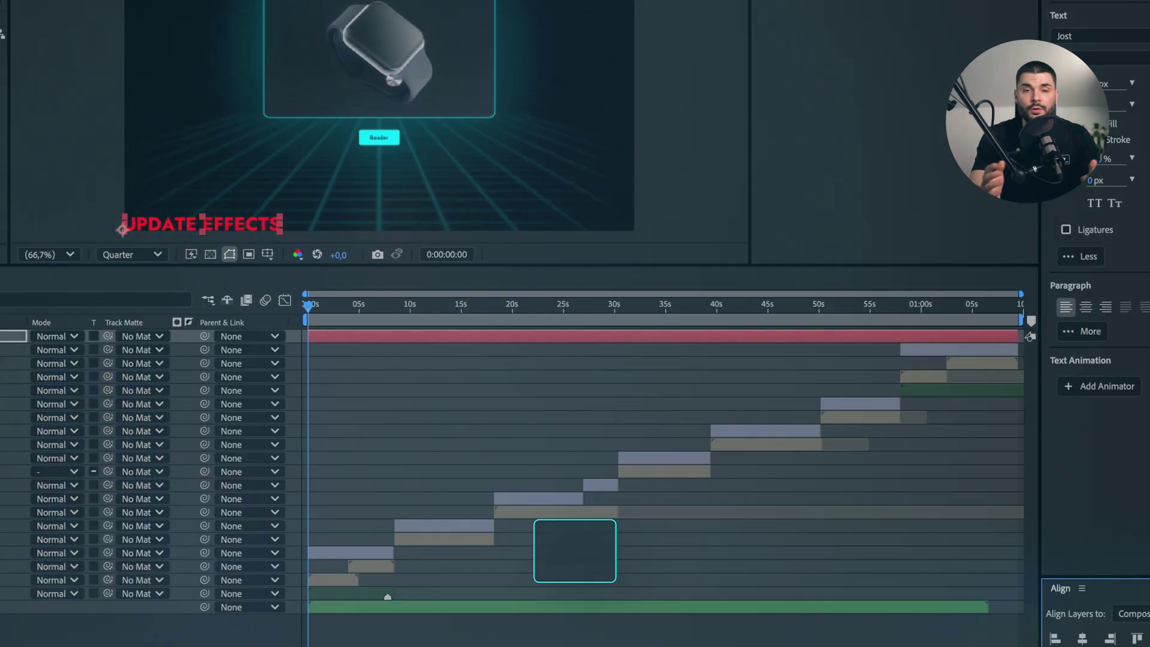
# Step: Make UPDATE EFFECTS and SCENE 1 - UPDATE THE TEXT non-rendering guide layers
pyautogui.rightClick(102, 393)
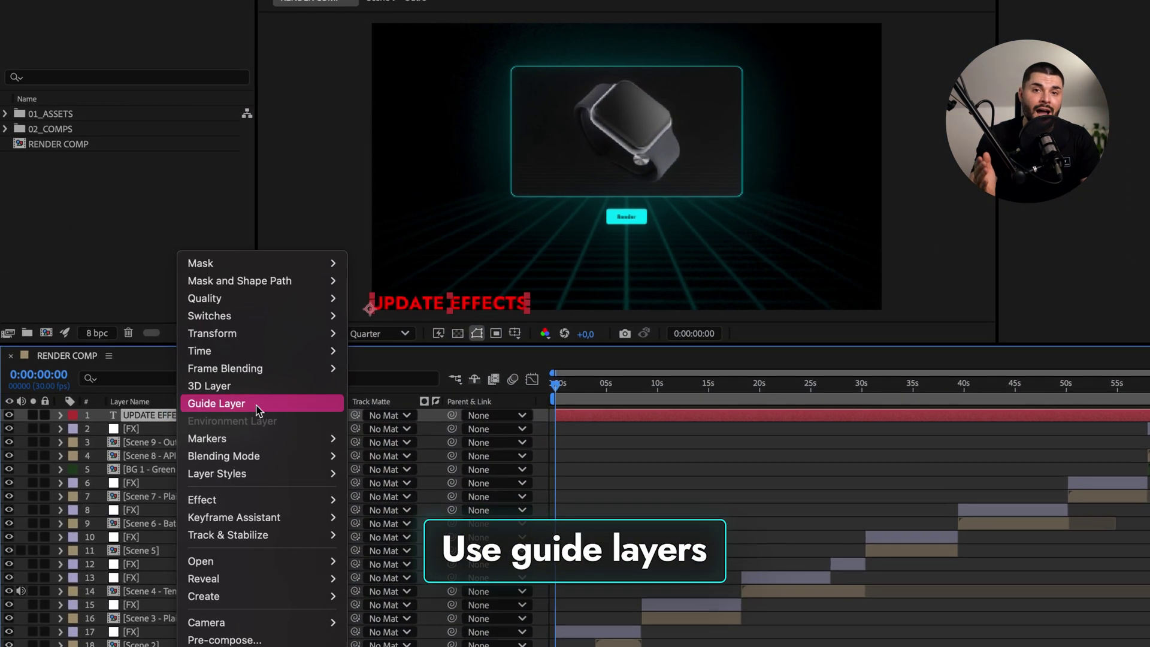
pyautogui.click(257, 408)
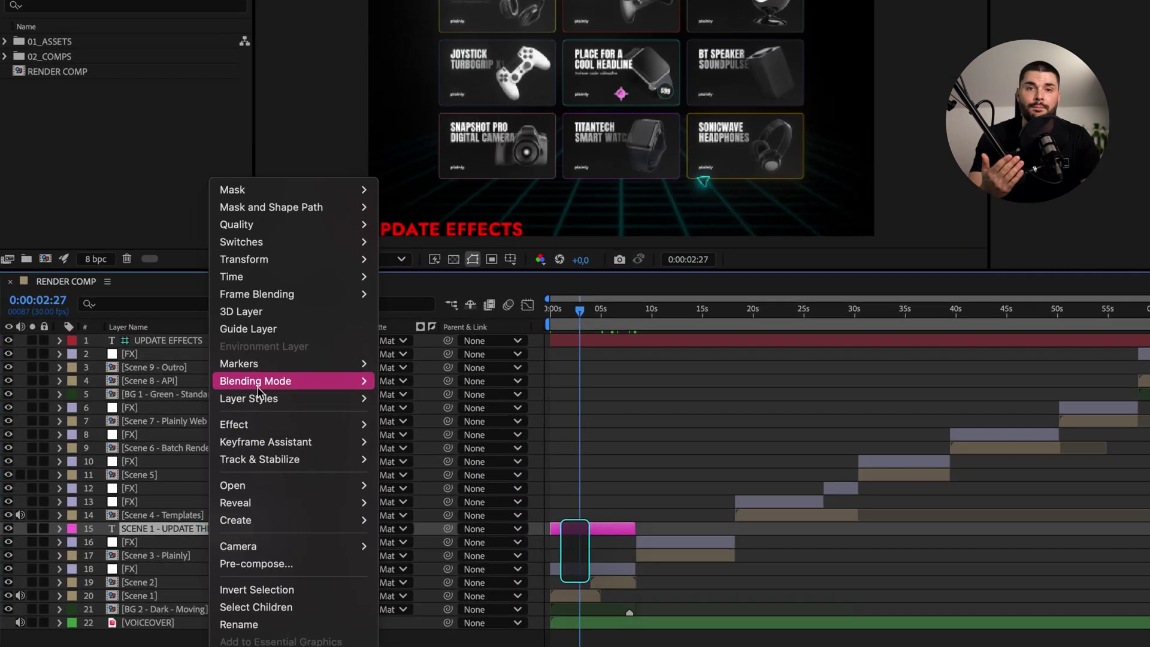
pyautogui.click(199, 387)
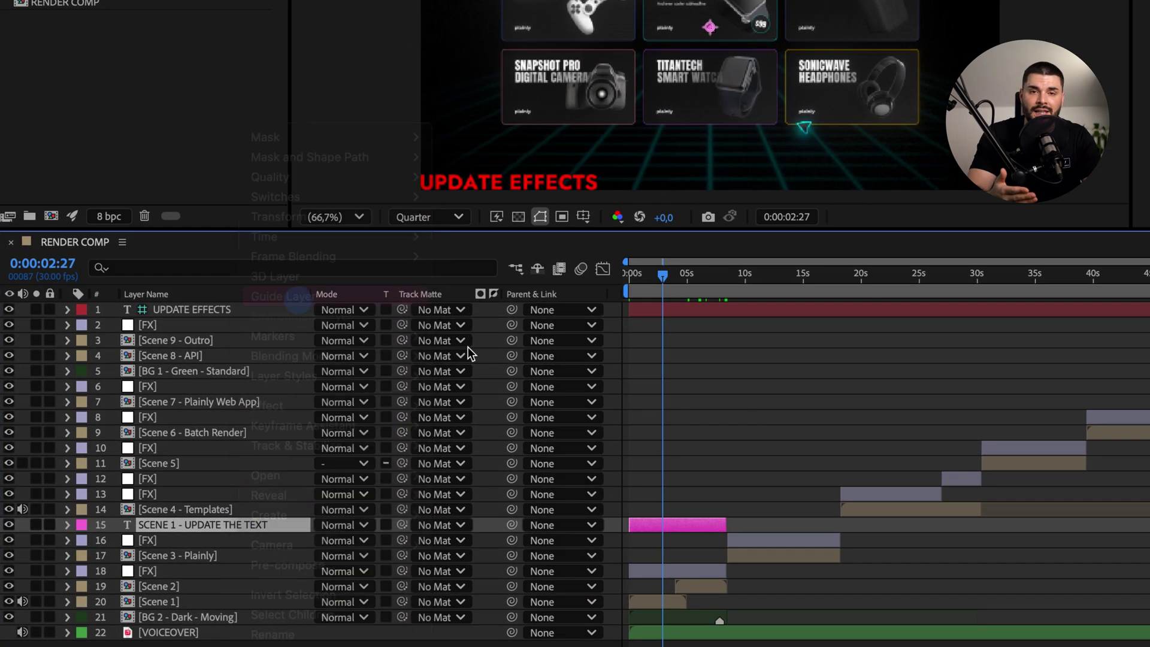
pyautogui.click(216, 532)
pyautogui.moveTo(193, 525); pyautogui.dragTo(224, 527)
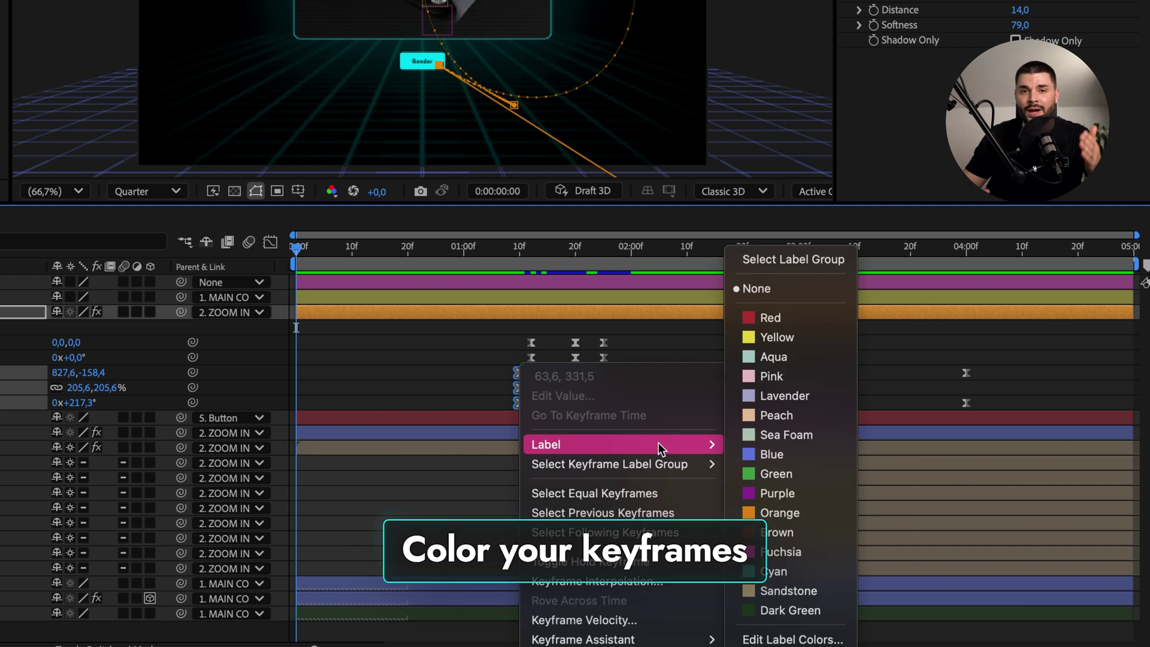
# Step: Label the earlier keyframes Green and the two keyframes around 03:00f Red
pyautogui.click(810, 476)
pyautogui.moveTo(1012, 353); pyautogui.dragTo(779, 407)
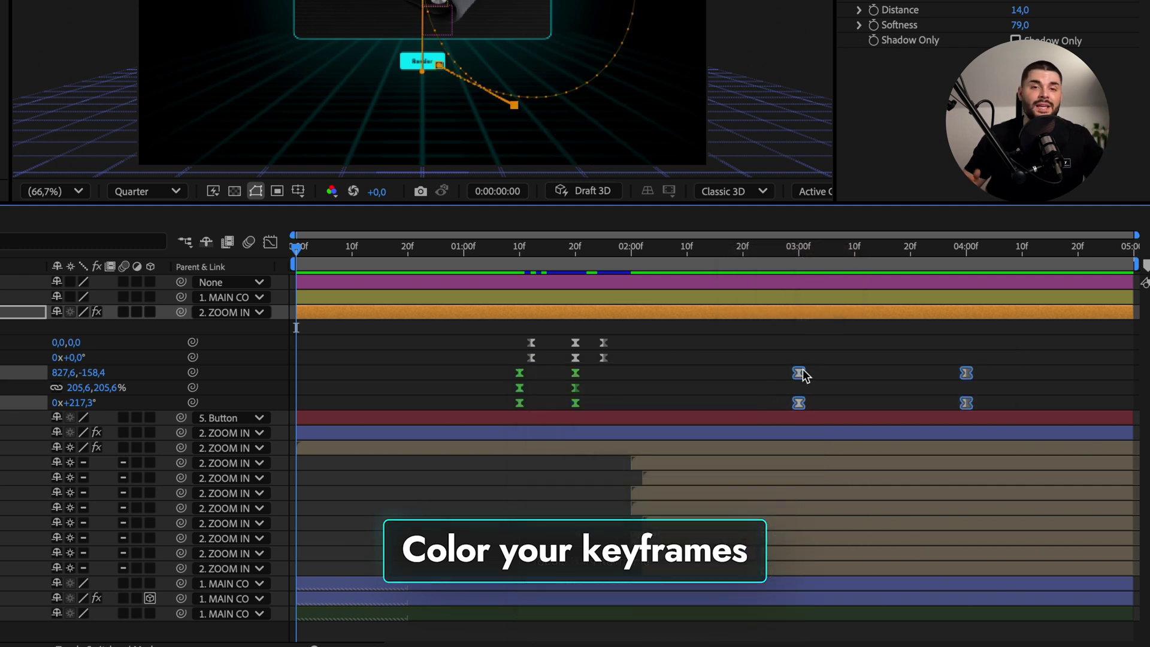
pyautogui.rightClick(797, 372)
pyautogui.moveTo(896, 444)
pyautogui.click(1068, 323)
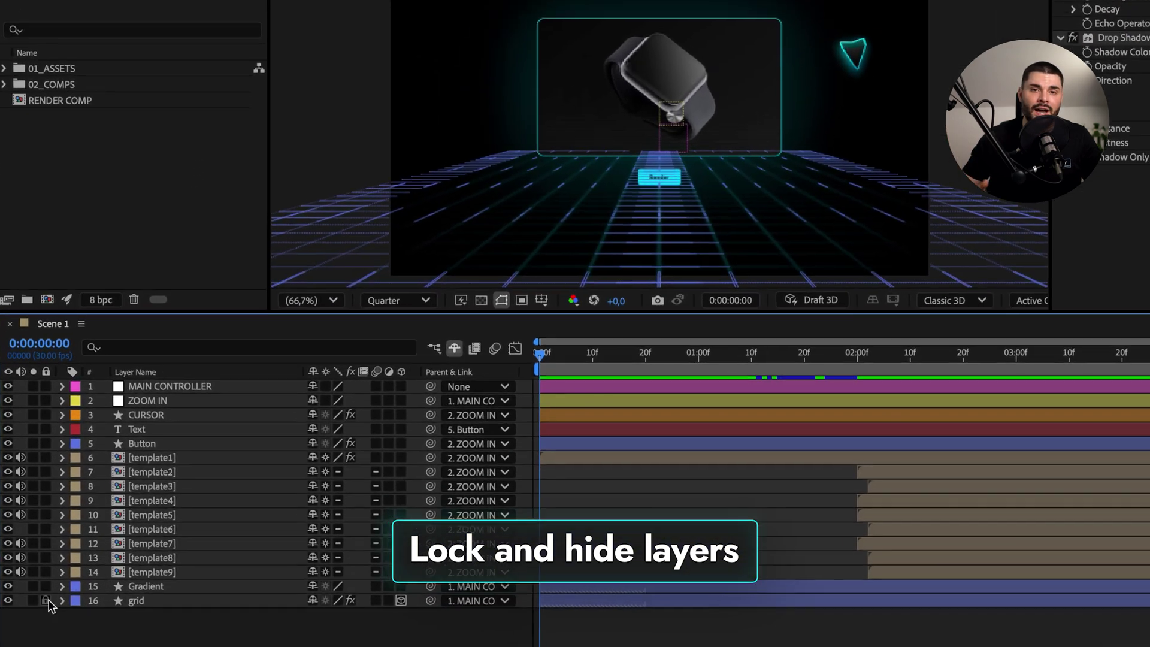
# Step: Lock and shy the grid and Gradient layers, leaving Hide Shy Layers switched on
pyautogui.click(46, 601)
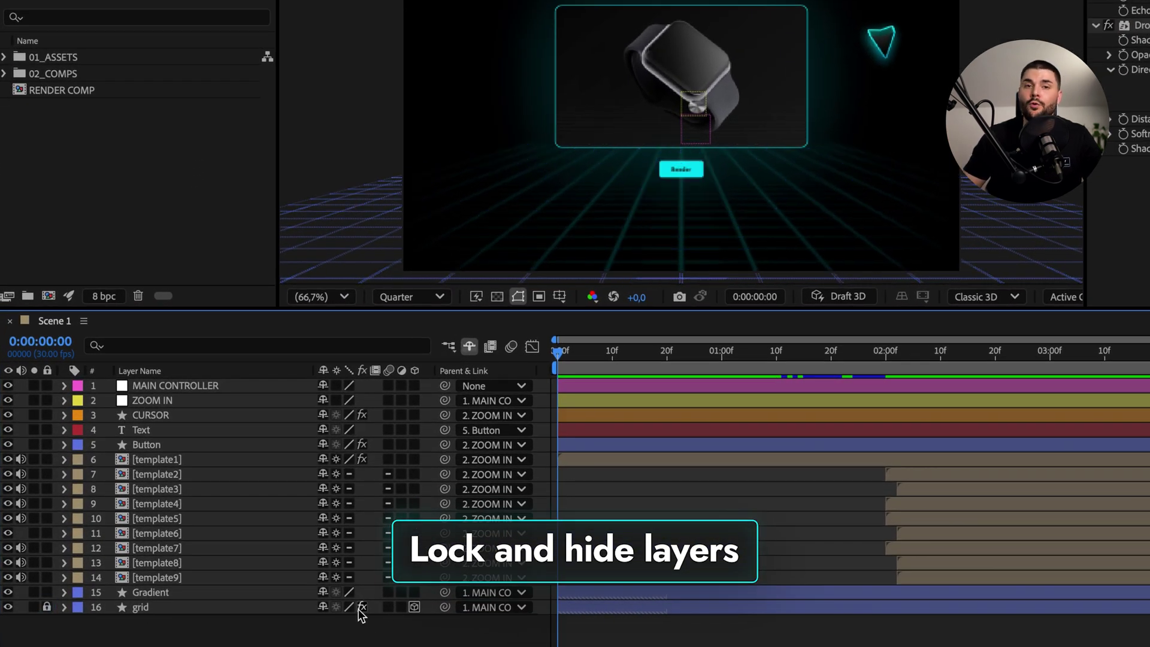
pyautogui.click(323, 607)
pyautogui.hotkey('ctrl', 'l')
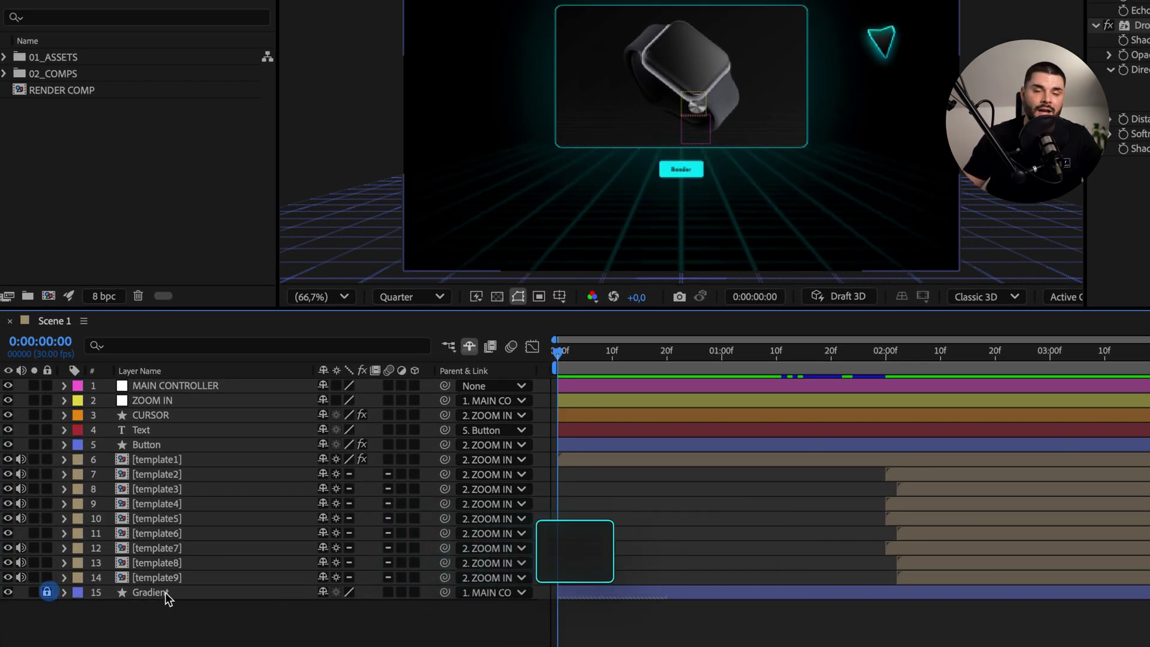
pyautogui.click(323, 592)
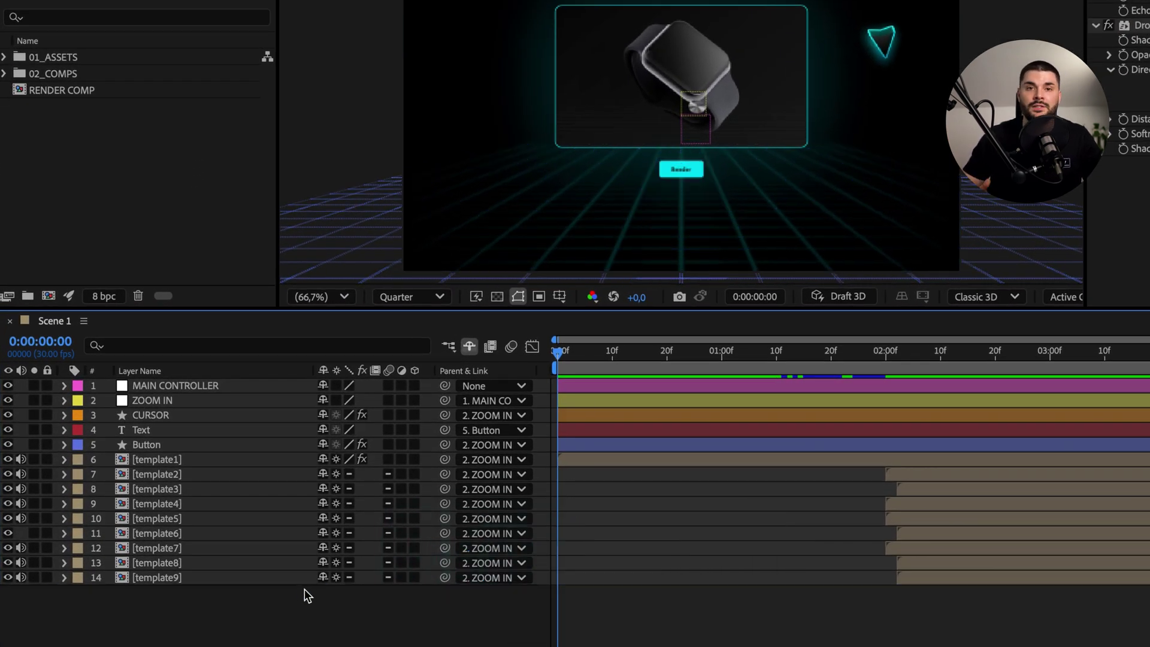
pyautogui.click(470, 349)
pyautogui.click(470, 349)
pyautogui.click(470, 349)
pyautogui.click(470, 350)
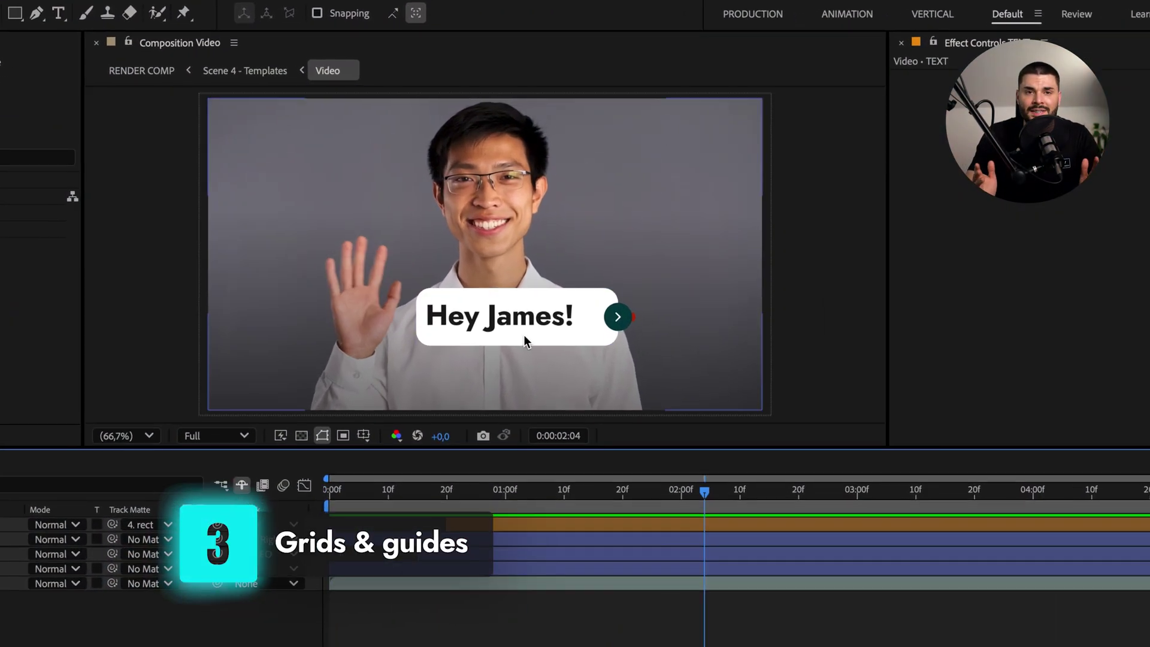
# Step: Nudge the greeting text right and set the vertical guides to 200 and 1700
pyautogui.moveTo(510, 322); pyautogui.dragTo(556, 329)
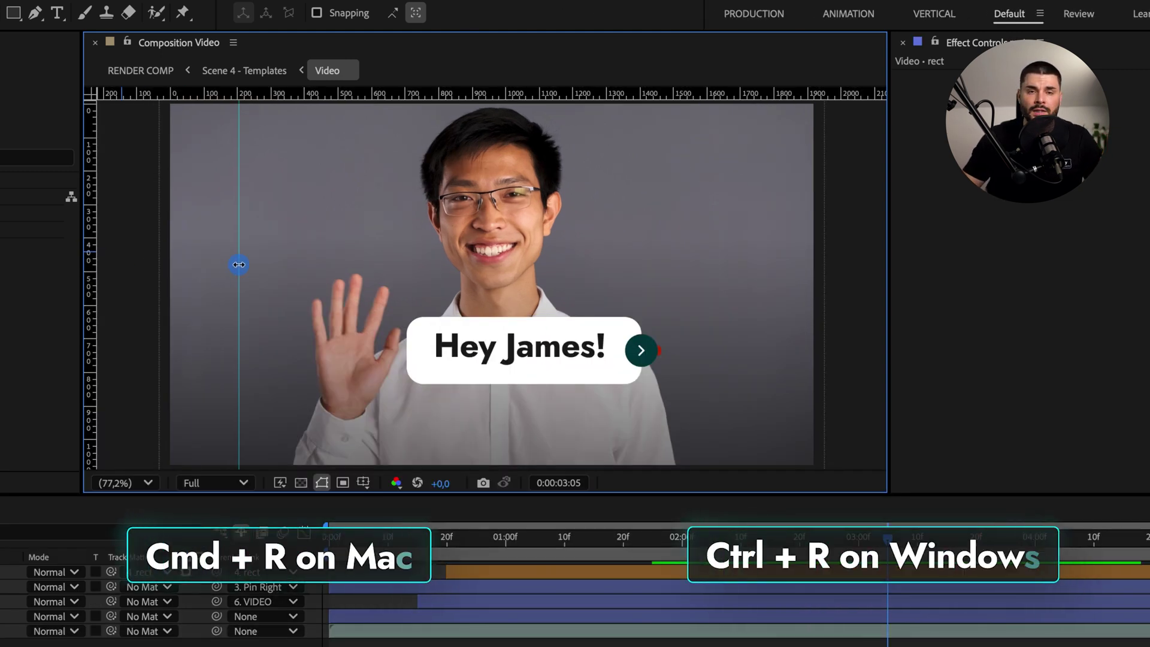
pyautogui.doubleClick(284, 276)
pyautogui.write('200')
pyautogui.press('Return')
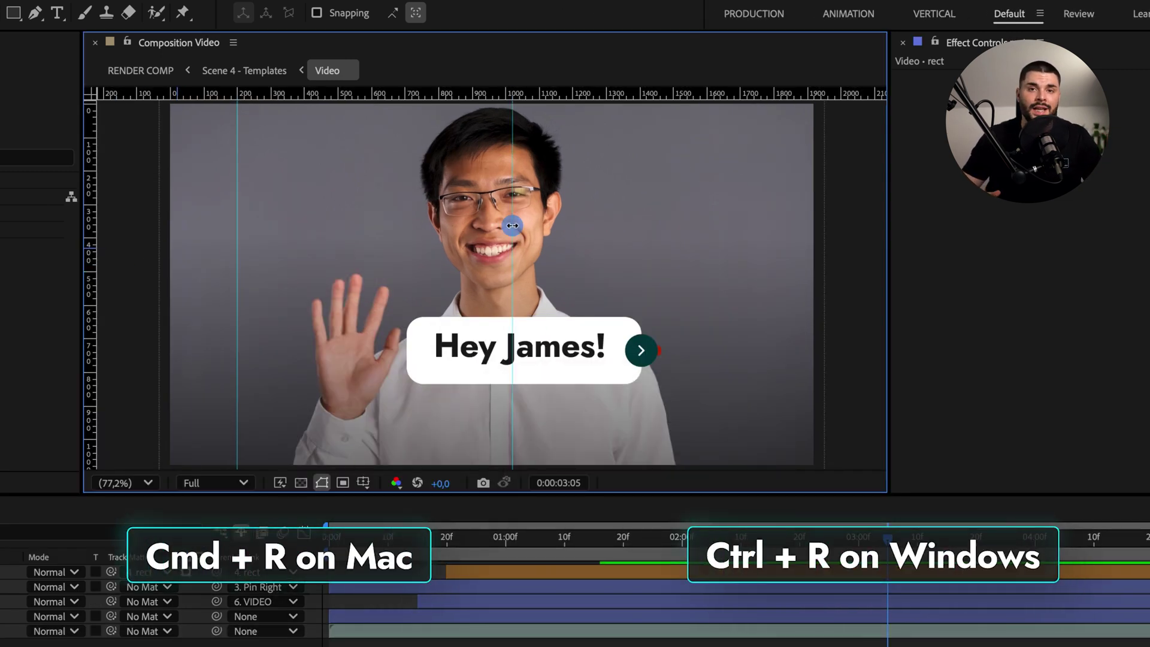
pyautogui.doubleClick(512, 225)
pyautogui.write('1820')
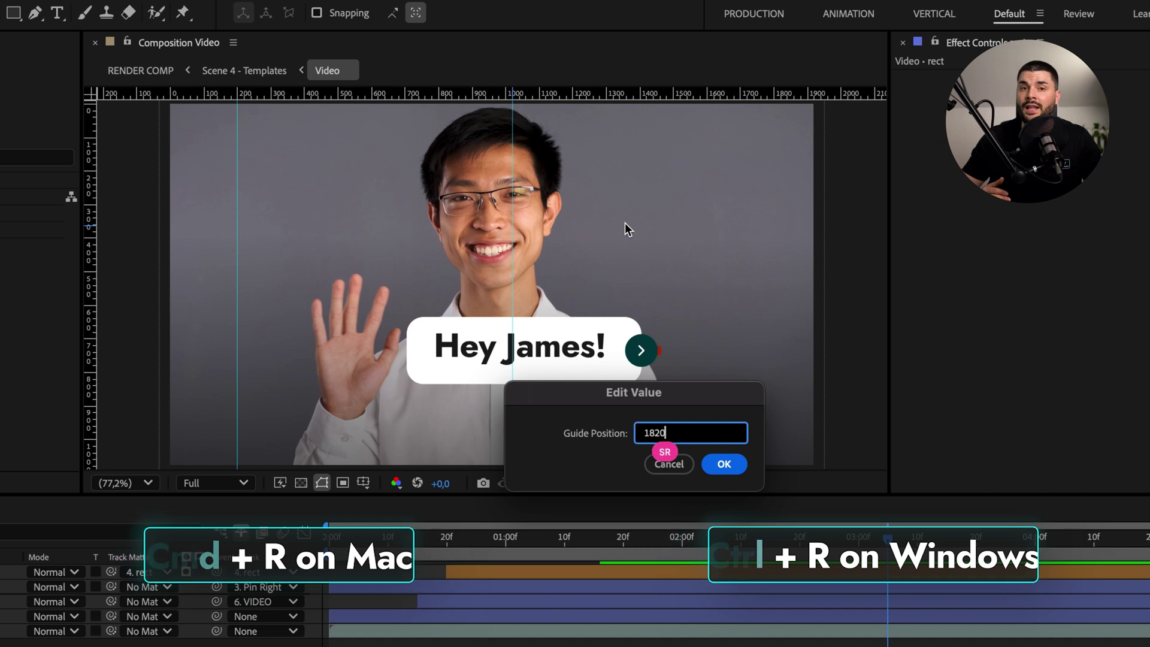
pyautogui.press('BackSpace')
pyautogui.press('BackSpace')
pyautogui.press('BackSpace')
pyautogui.write('700')
pyautogui.press('Return')
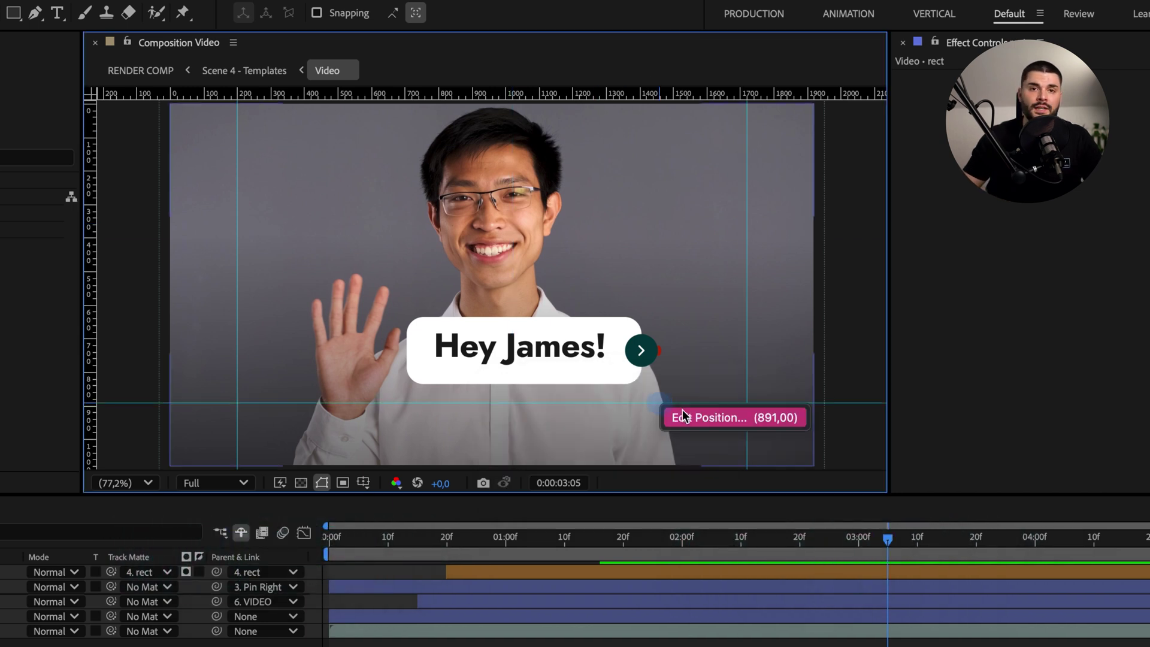
# Step: Position the horizontal guides, placing the lower one at 880
pyautogui.doubleClick(683, 412)
pyautogui.write('880')
pyautogui.press('Return')
pyautogui.moveTo(678, 134); pyautogui.dragTo(703, 171)
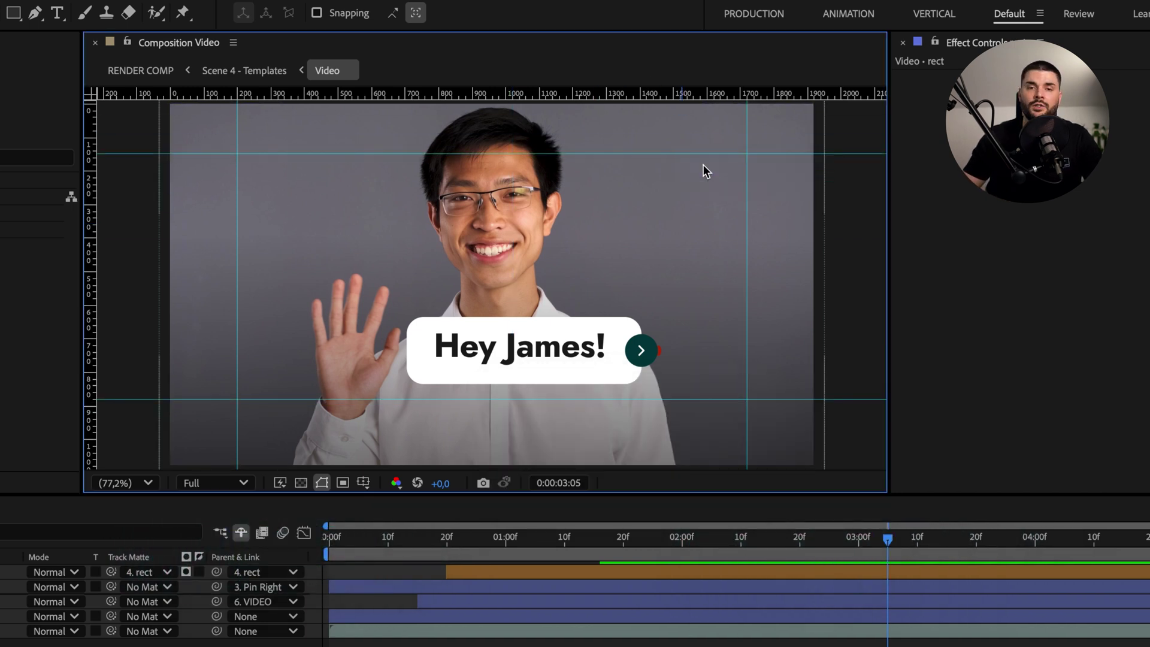
pyautogui.doubleClick(703, 171)
pyautogui.press('Return')
# Step: Enable Snap to Guides, snap the white bubble onto the lower guide, and export the guides
pyautogui.click(258, 2)
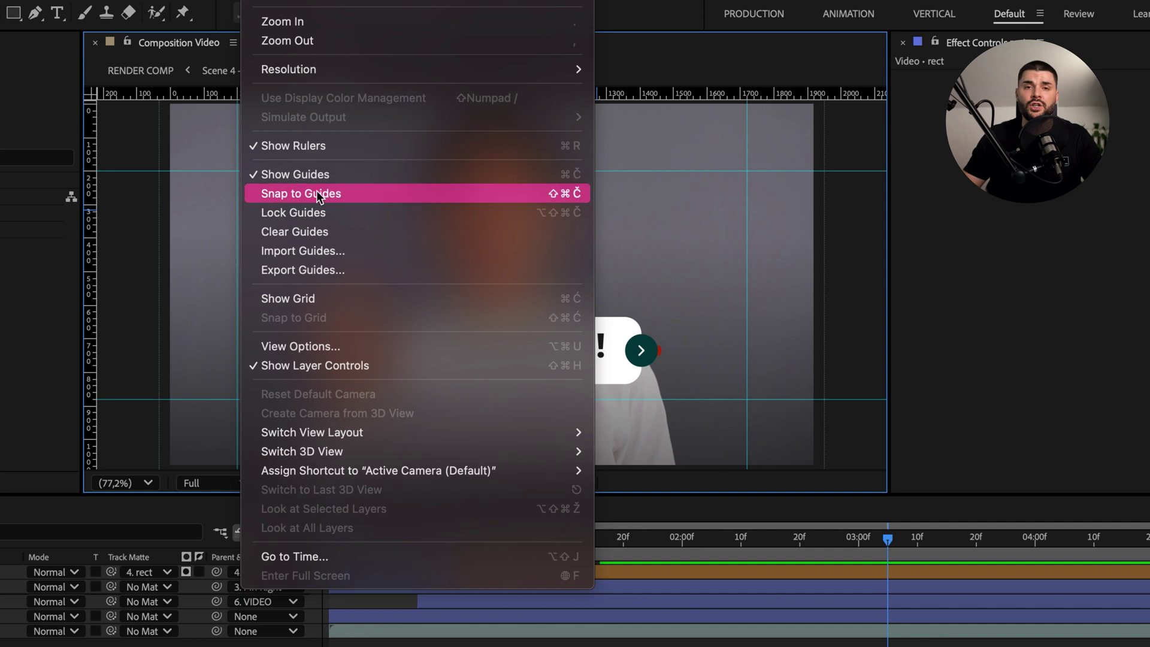
pyautogui.click(282, 195)
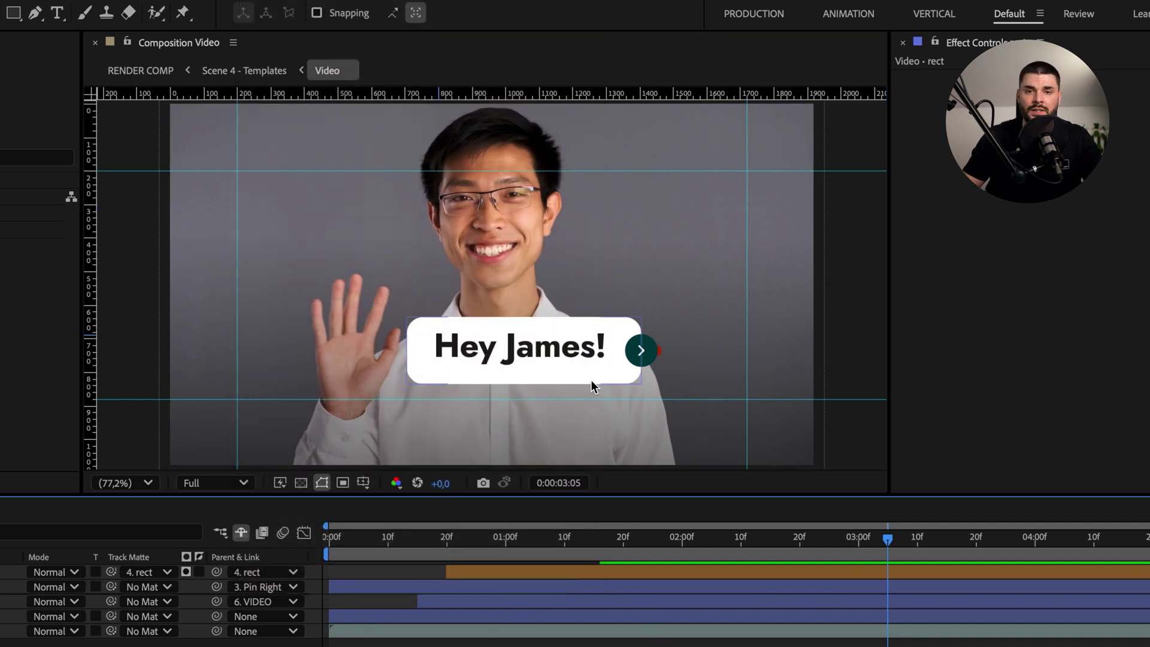
pyautogui.click(566, 359)
pyautogui.click(556, 334)
pyautogui.moveTo(557, 334); pyautogui.dragTo(536, 380)
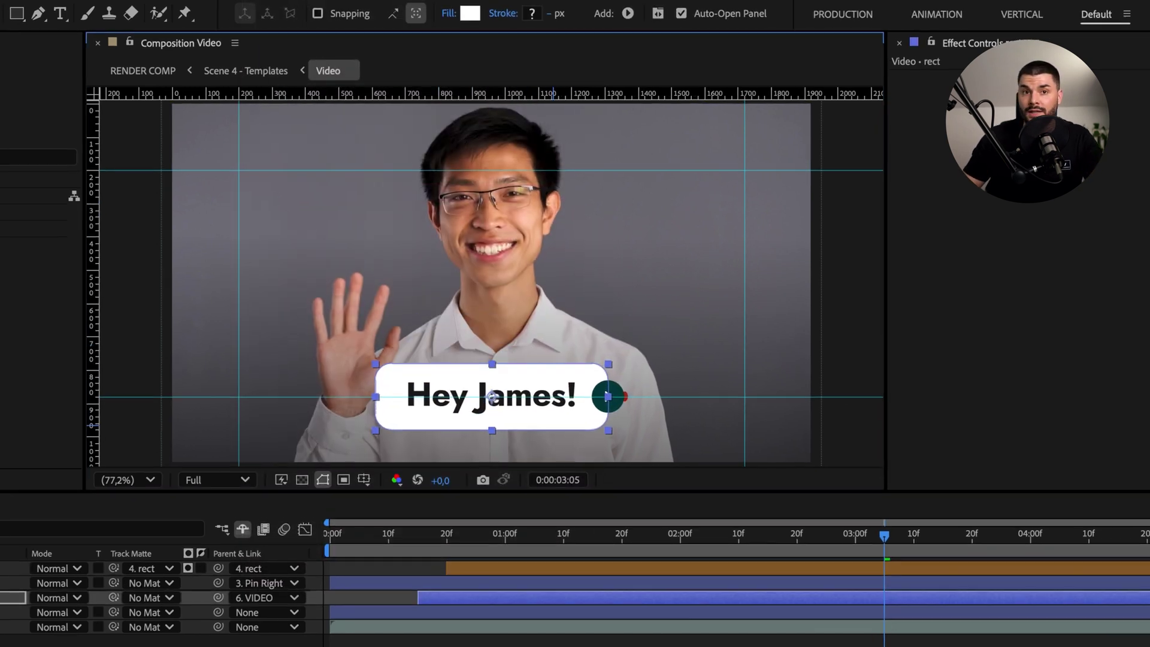
pyautogui.click(257, 1)
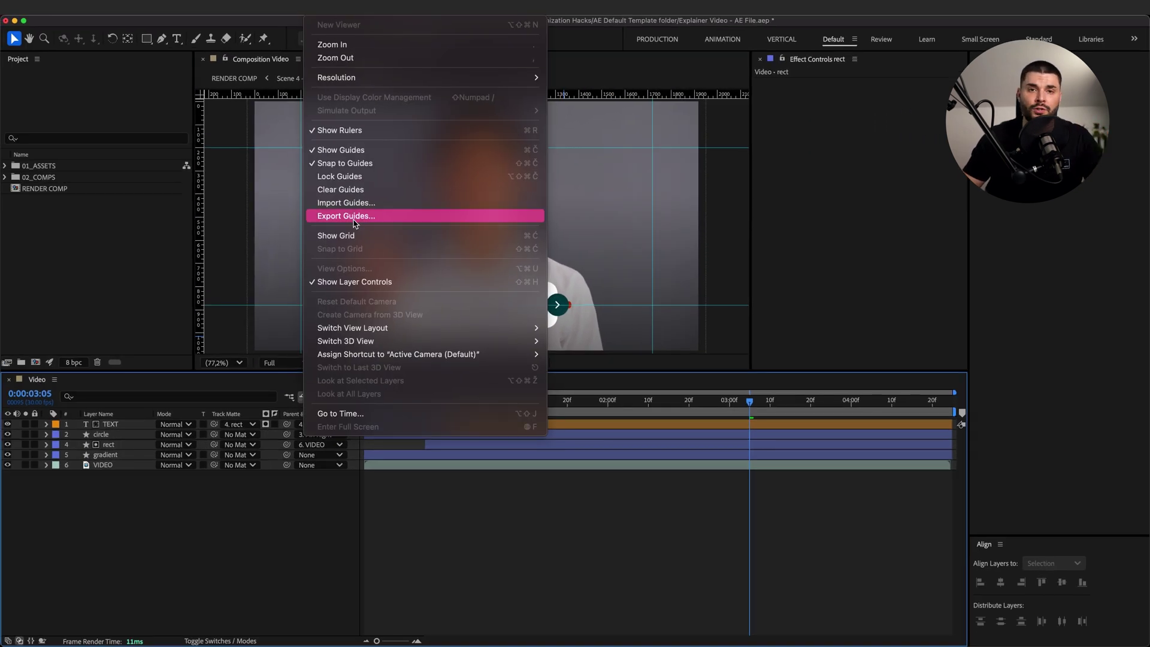
pyautogui.click(346, 216)
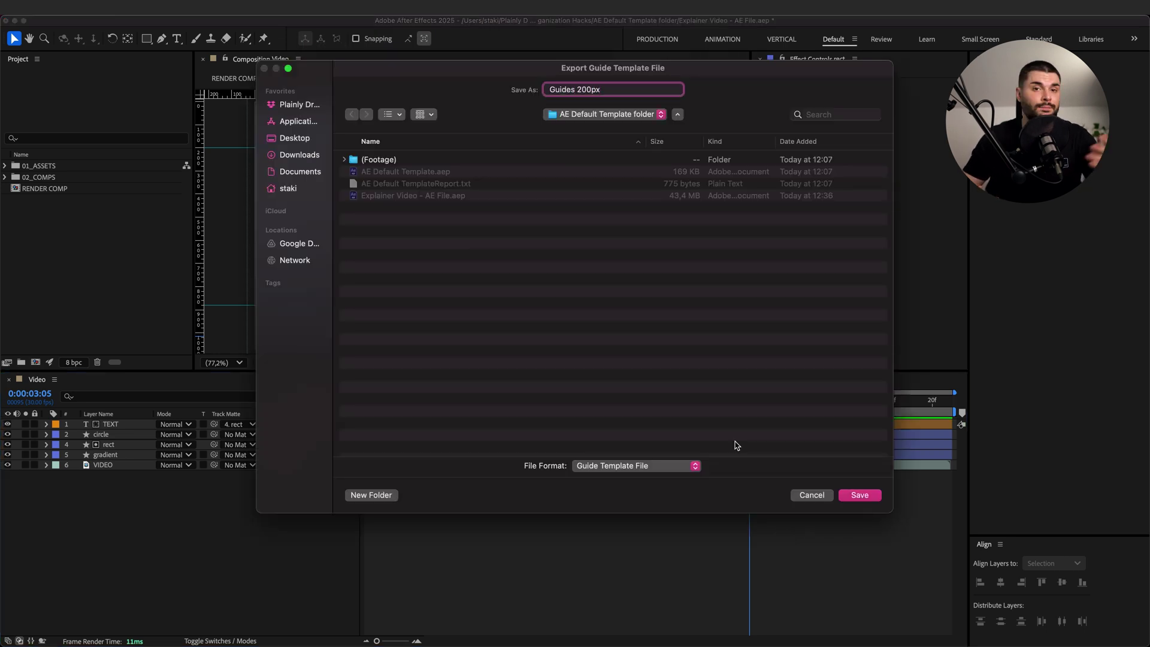
# Step: Save the guide template as Guides 200px and snap the greeting text into place
pyautogui.click(859, 494)
pyautogui.scroll(3, 481, 259)
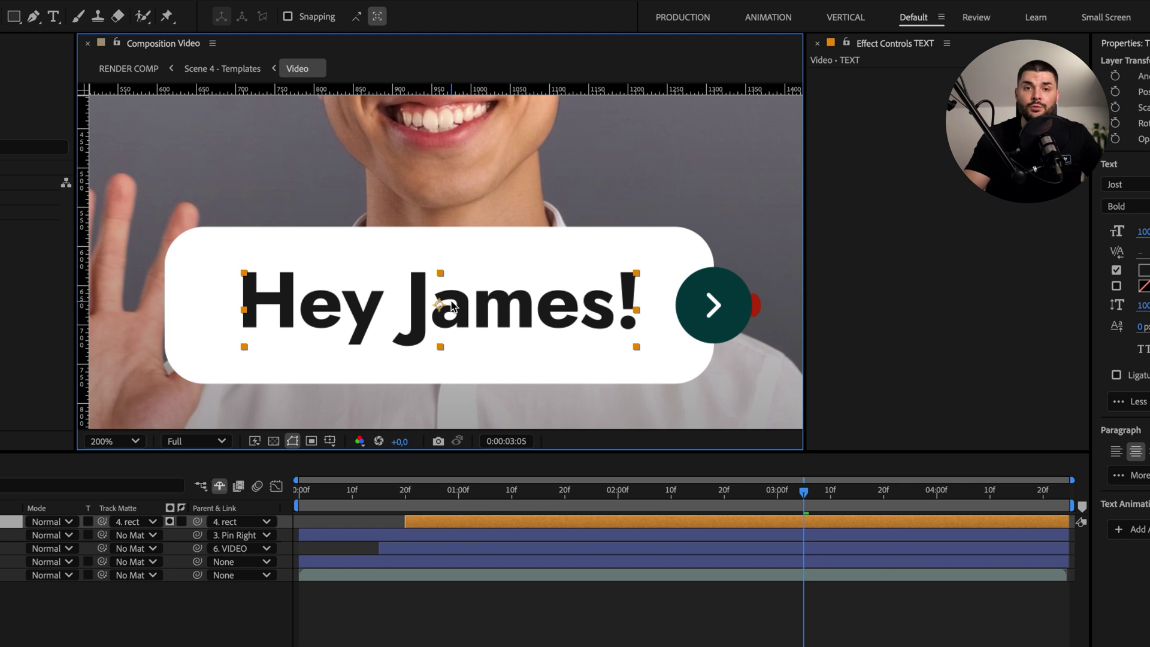
pyautogui.moveTo(438, 308)
pyautogui.mouseDown()
pyautogui.moveTo(439, 333)
pyautogui.moveTo(438, 232)
pyautogui.moveTo(439, 303)
pyautogui.moveTo(691, 387)
pyautogui.moveTo(455, 382)
pyautogui.moveTo(263, 365)
pyautogui.moveTo(252, 354)
pyautogui.moveTo(390, 303)
pyautogui.moveTo(423, 309)
pyautogui.mouseUp()
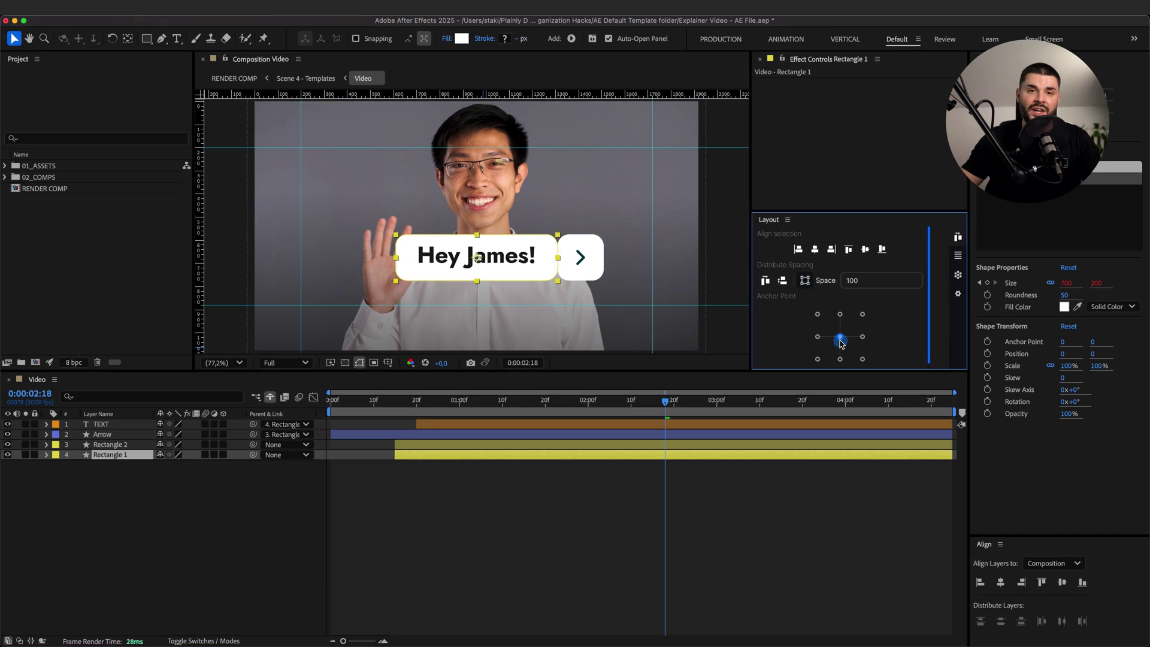
# Step: Set Layout spacing to 20, then distribute the text and arrow boxes horizontally and bottom-align them
pyautogui.click(858, 280)
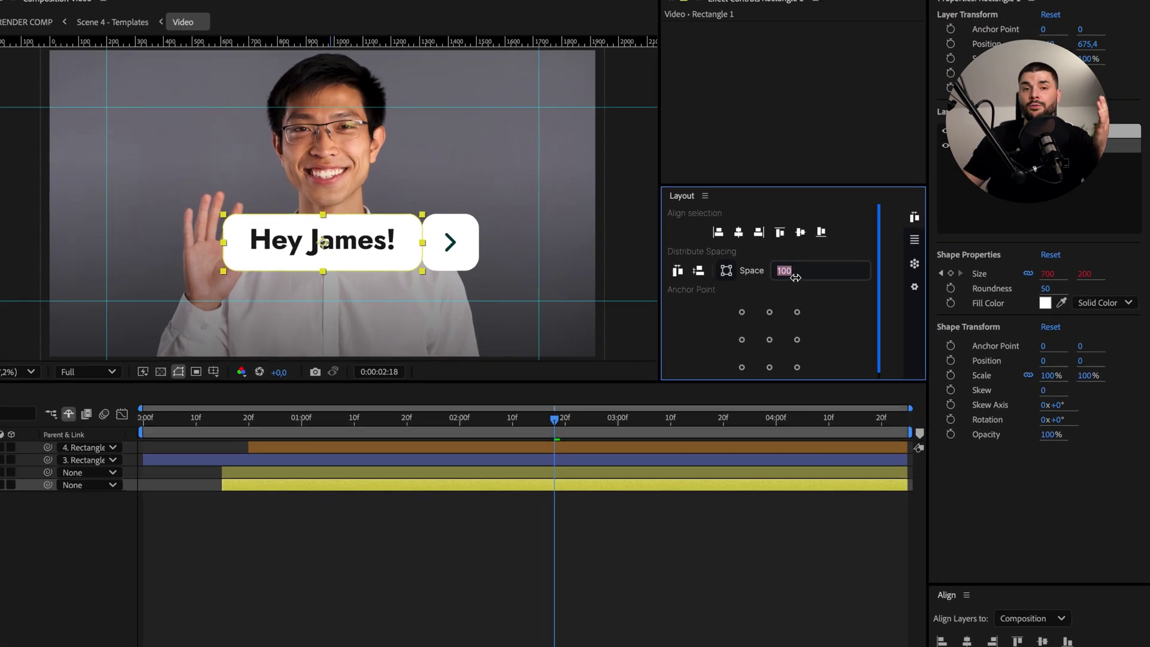
pyautogui.write('20')
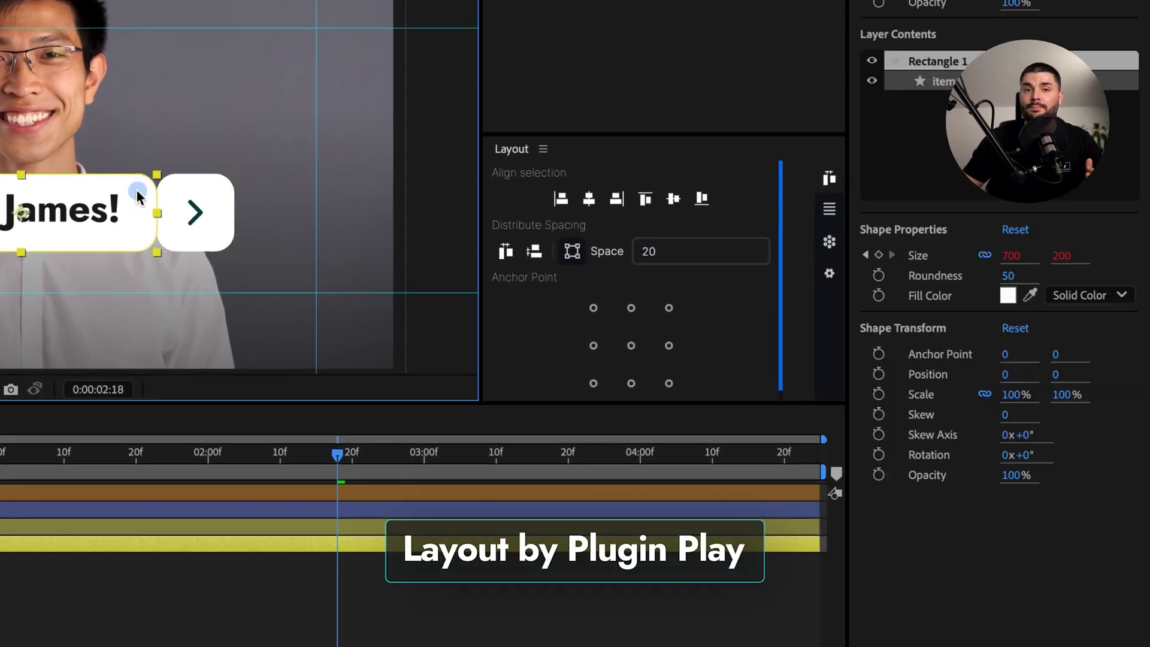
pyautogui.keyDown('shift'); pyautogui.click(200, 186); pyautogui.keyUp('shift')
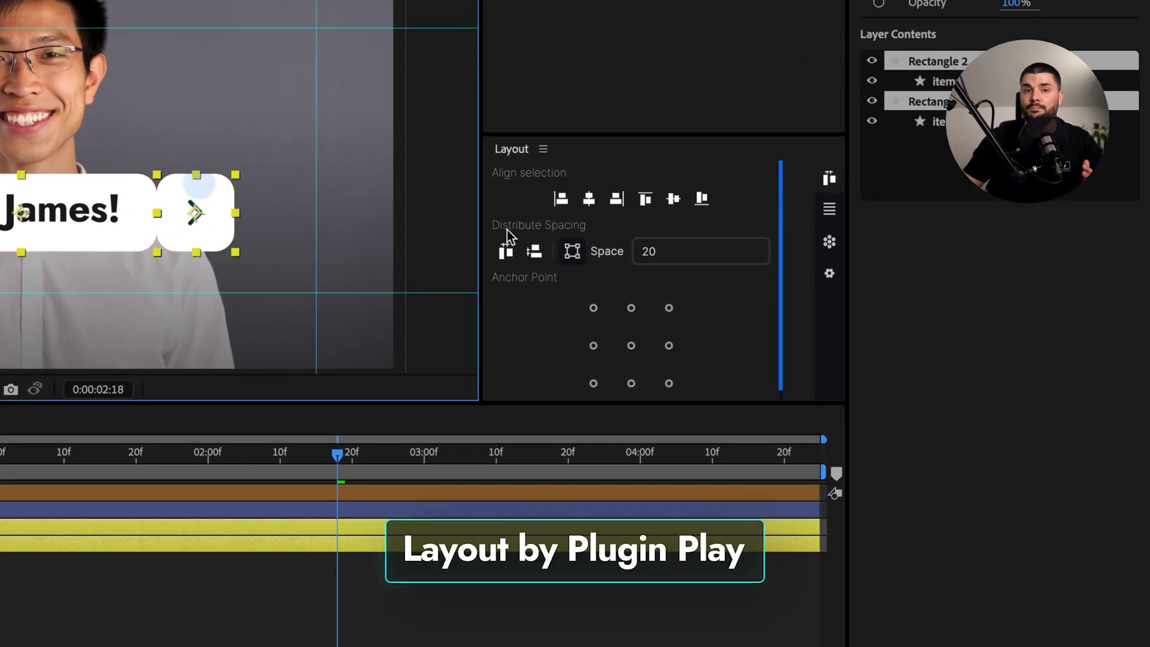
pyautogui.click(507, 253)
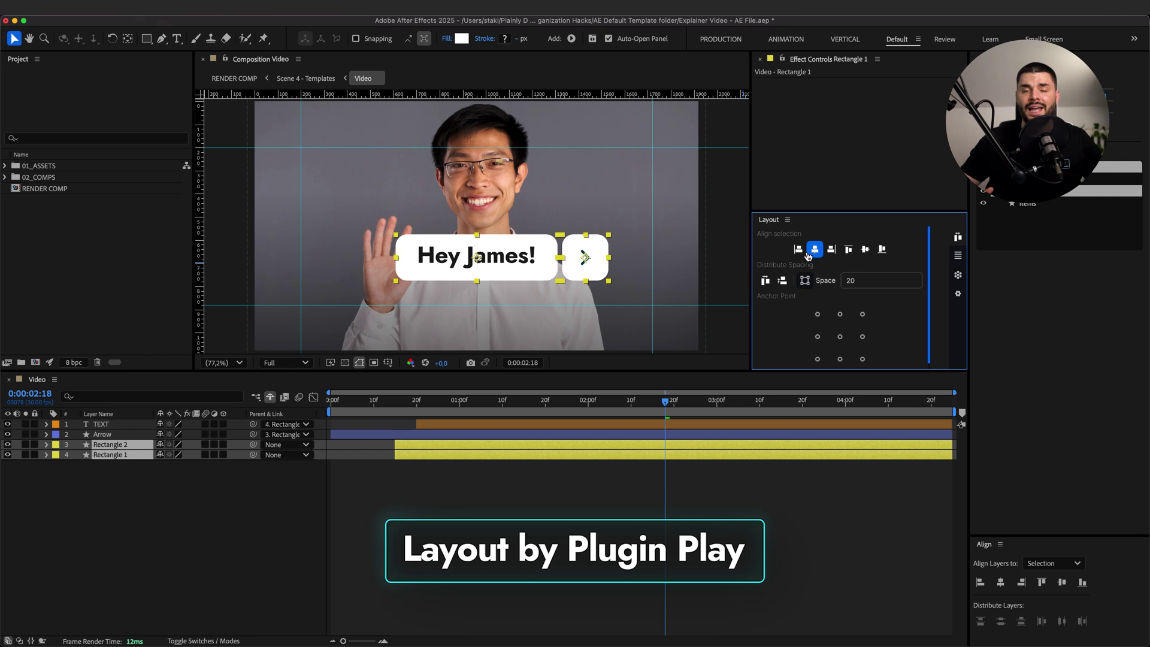
pyautogui.click(865, 249)
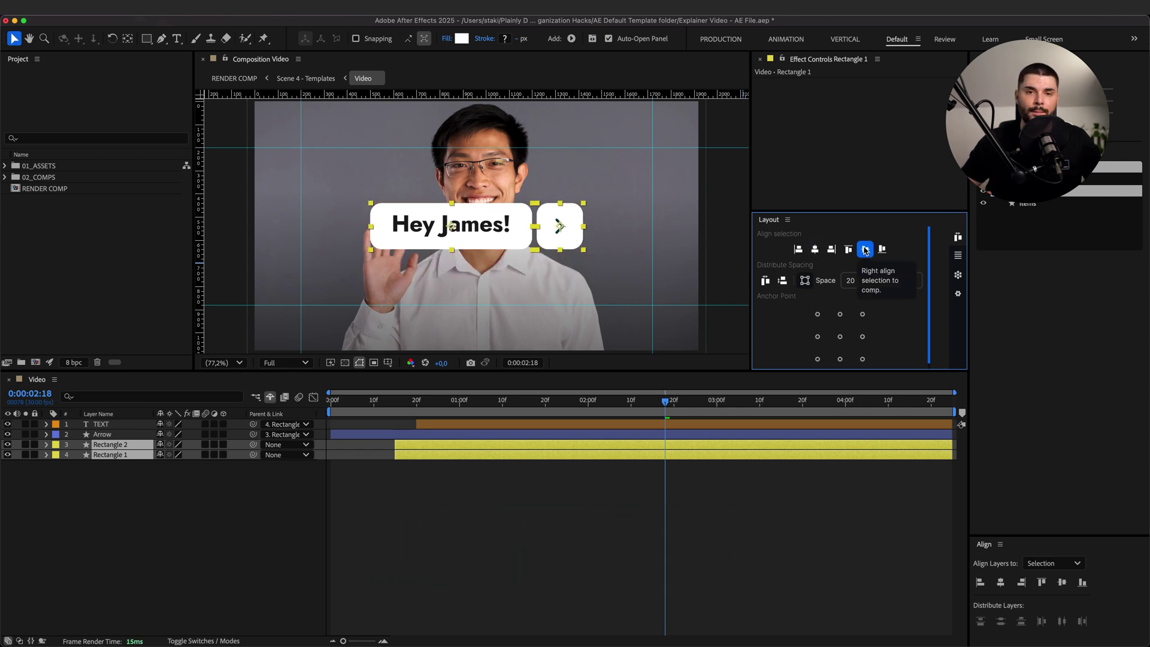
pyautogui.click(880, 249)
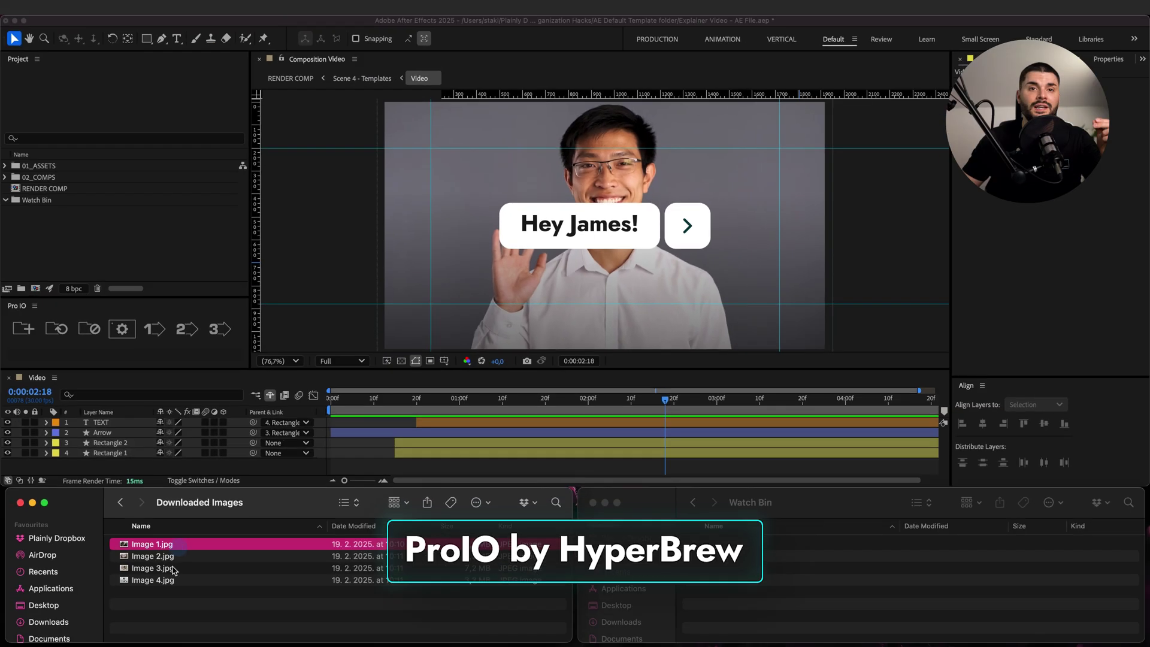
# Step: Move Image 1–4.jpg into the Watch Bin folder and sync them into the project with Pro IO
pyautogui.keyDown('shift'); pyautogui.click(172, 580); pyautogui.keyUp('shift')
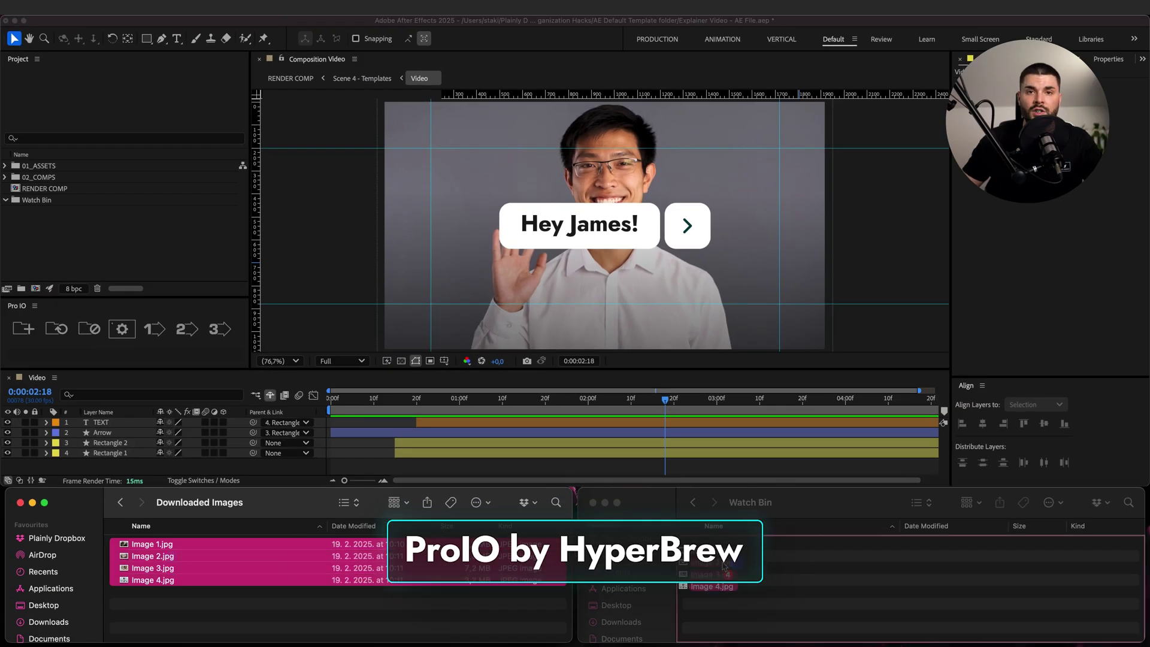
pyautogui.moveTo(849, 558); pyautogui.dragTo(849, 558)
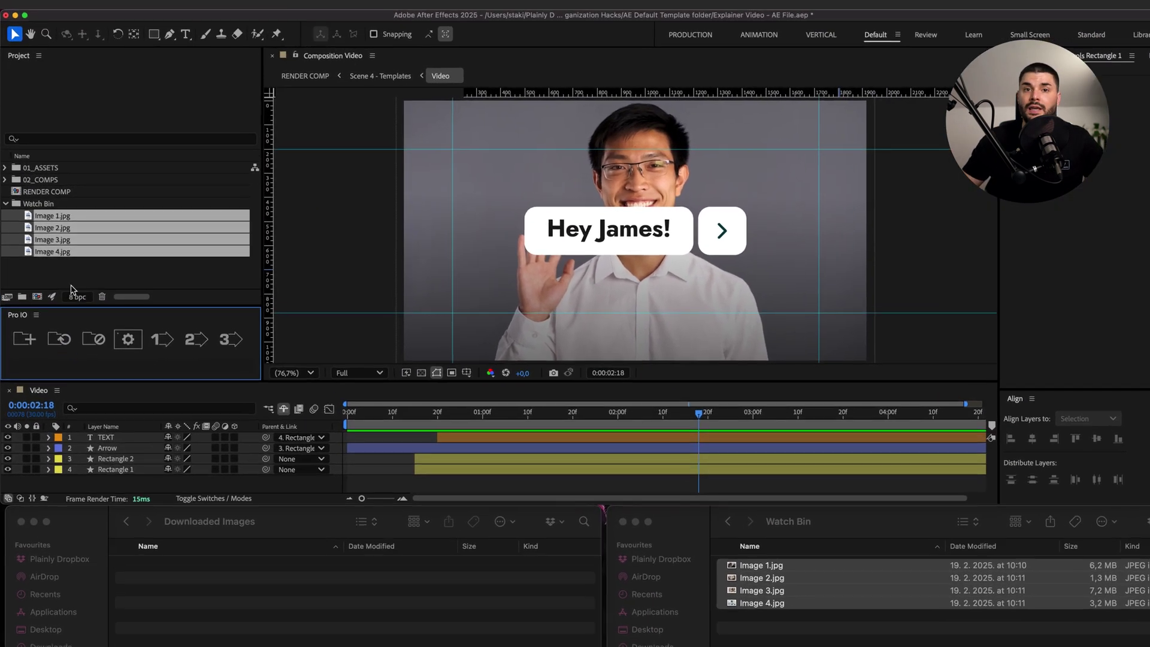
pyautogui.click(66, 279)
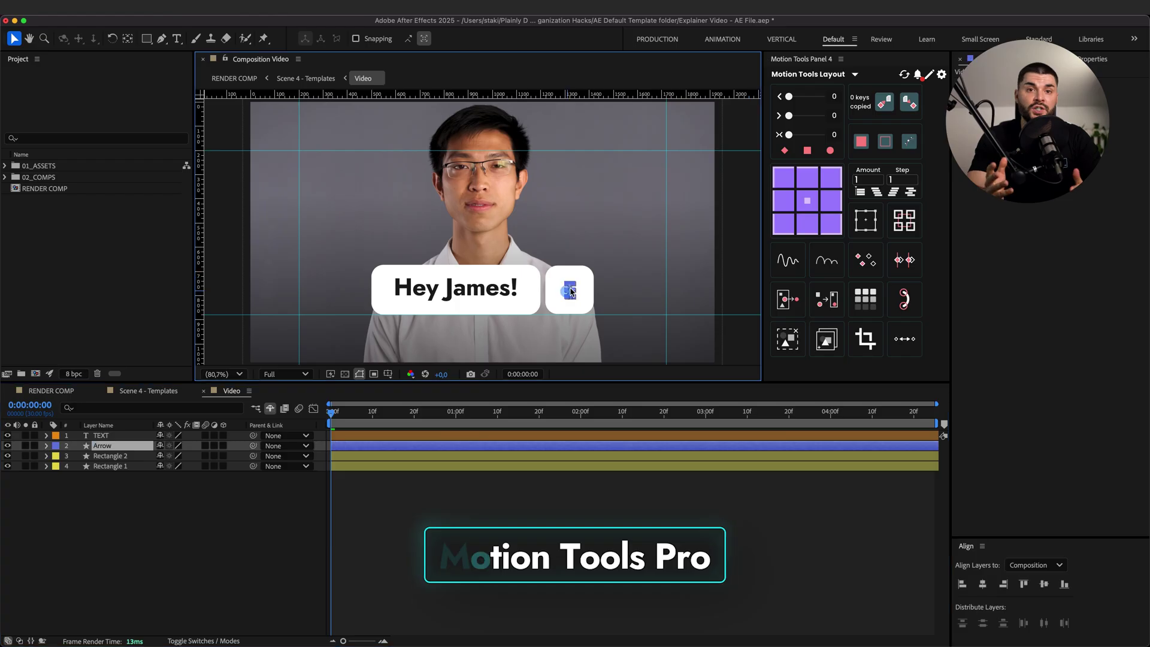
# Step: Merge and explode the arrow layers, precompose them to a cropped comp, then unprecompose onto an Elements null
pyautogui.click(824, 298)
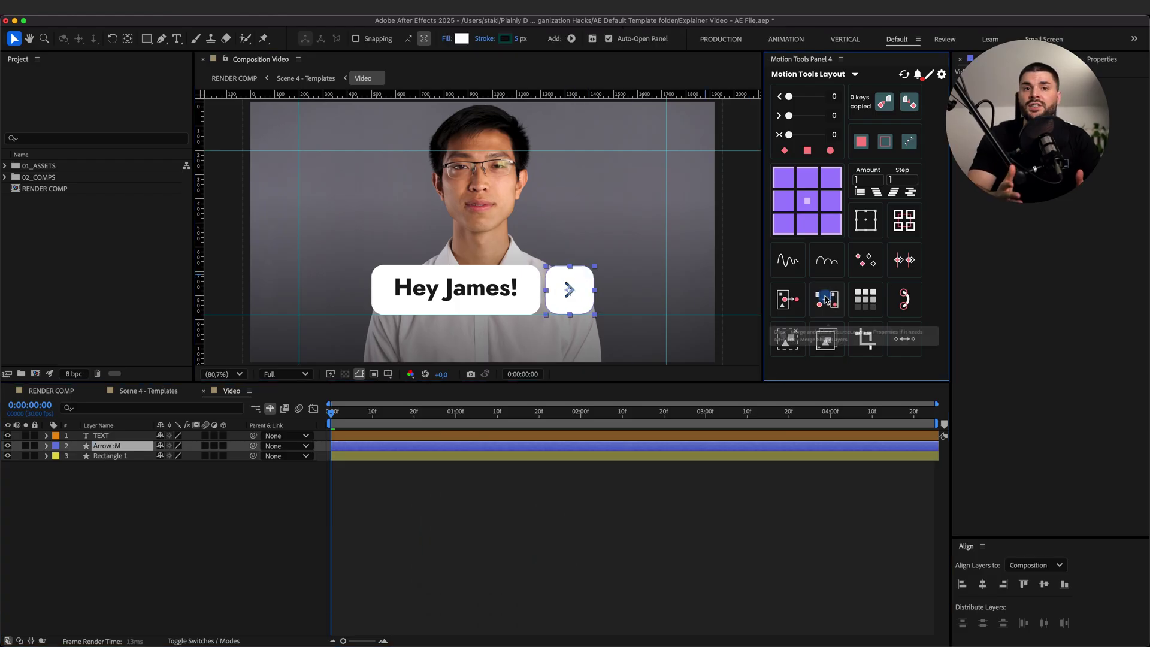
pyautogui.click(793, 311)
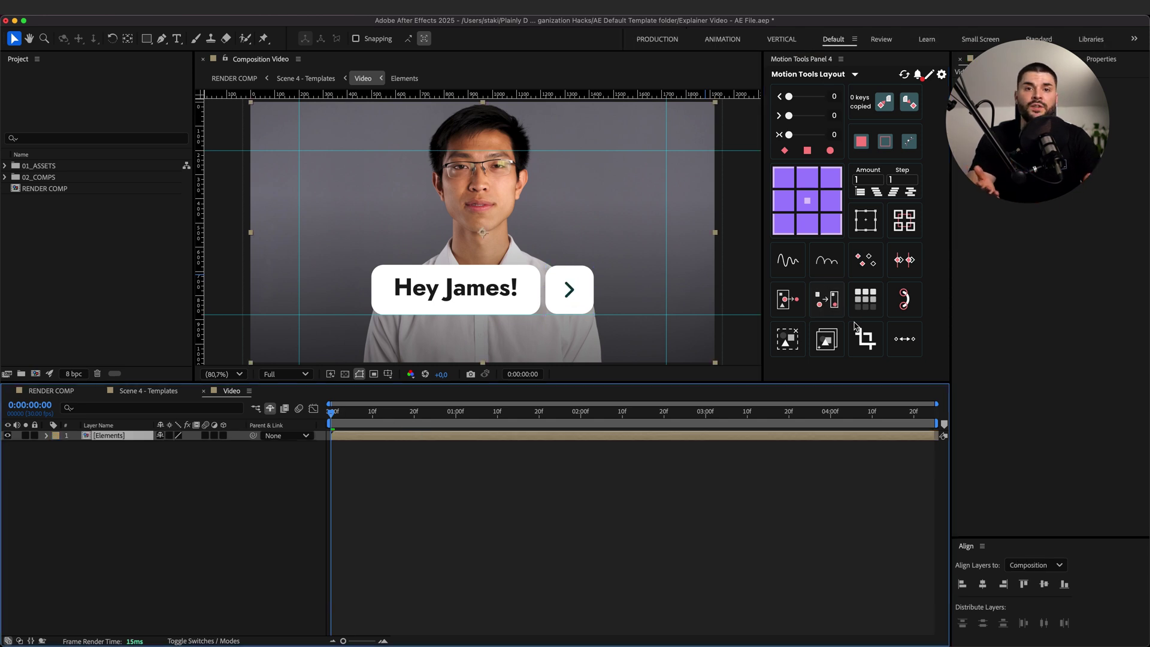
pyautogui.click(857, 339)
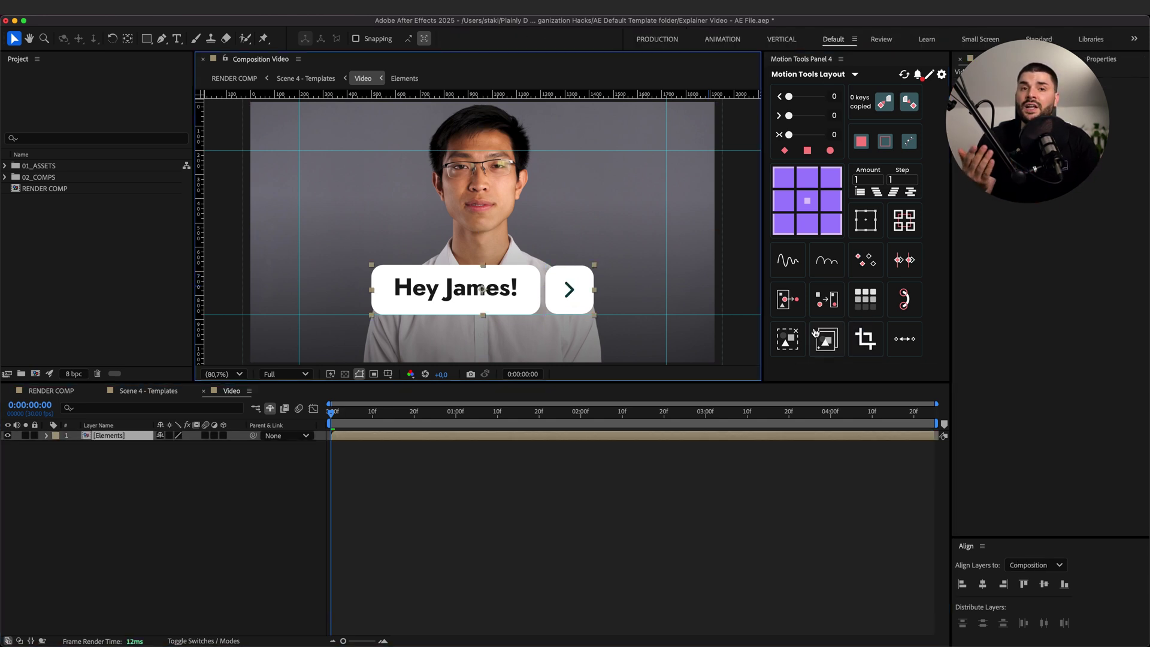
pyautogui.click(789, 339)
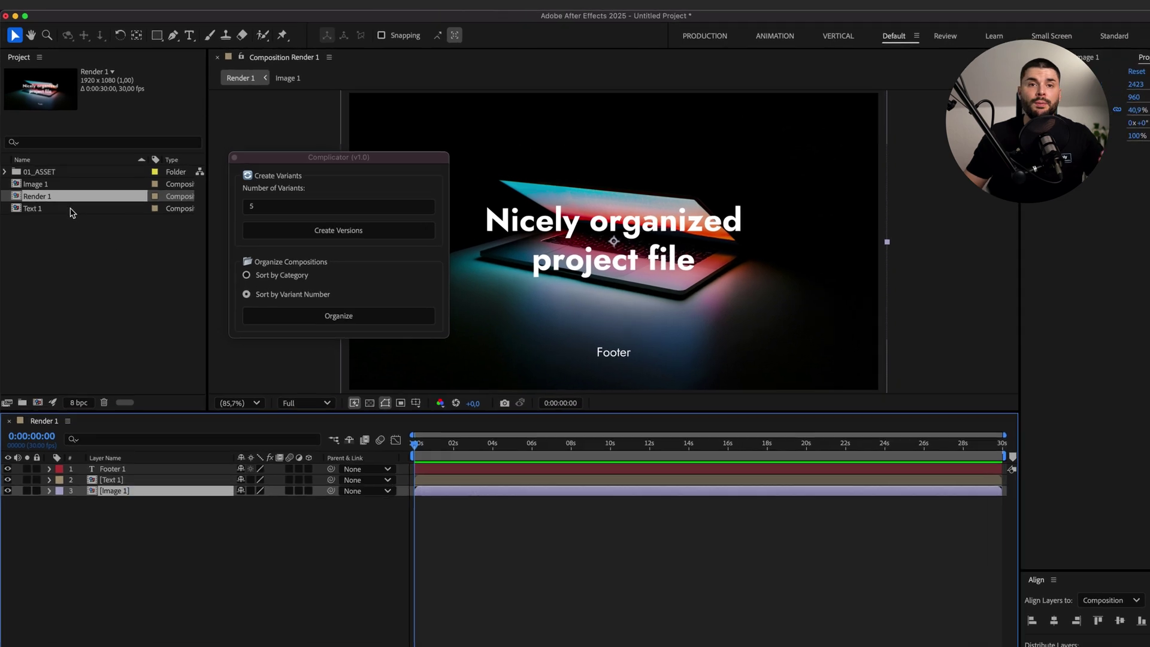
# Step: Generate five Complicator variants of each comp and open Render 2, 3 and 4
pyautogui.click(291, 205)
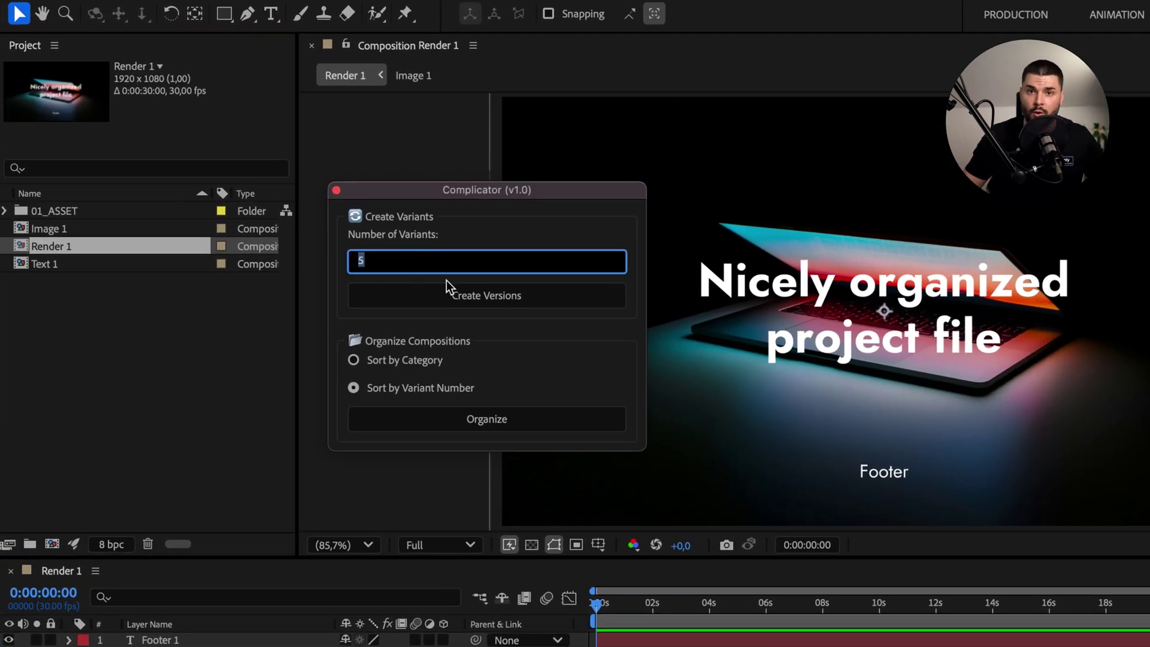
pyautogui.click(502, 296)
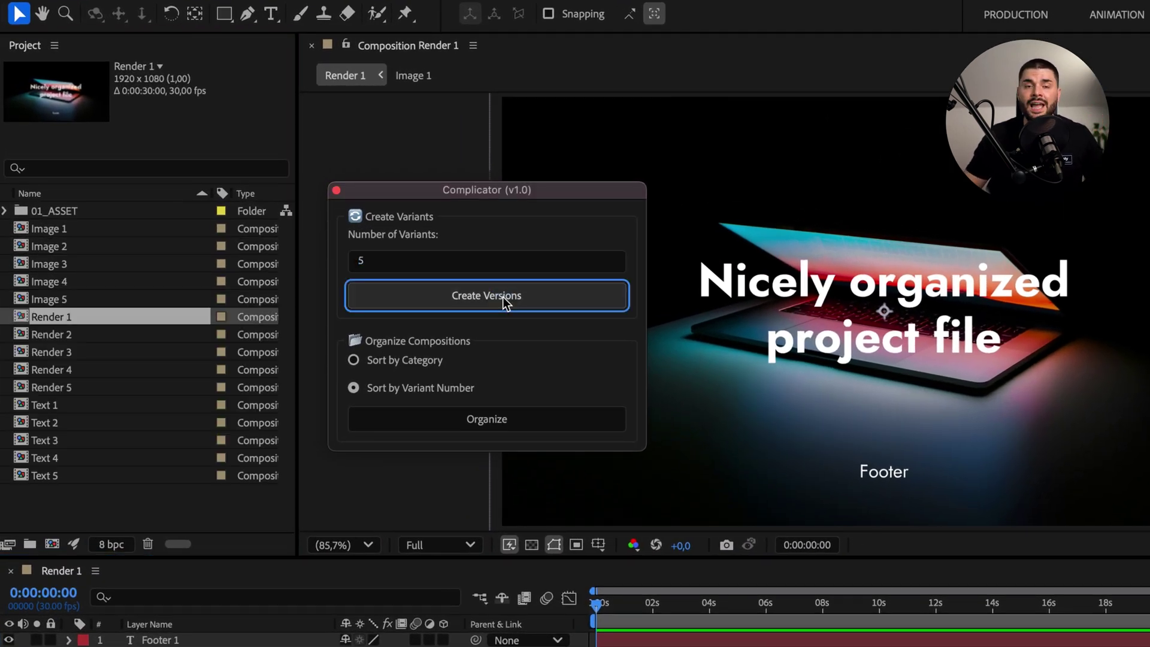
pyautogui.doubleClick(109, 334)
pyautogui.doubleClick(98, 352)
pyautogui.doubleClick(98, 369)
# Step: Select all fifteen variant comps and sort them by category into Image, Render and Text folders
pyautogui.click(60, 228)
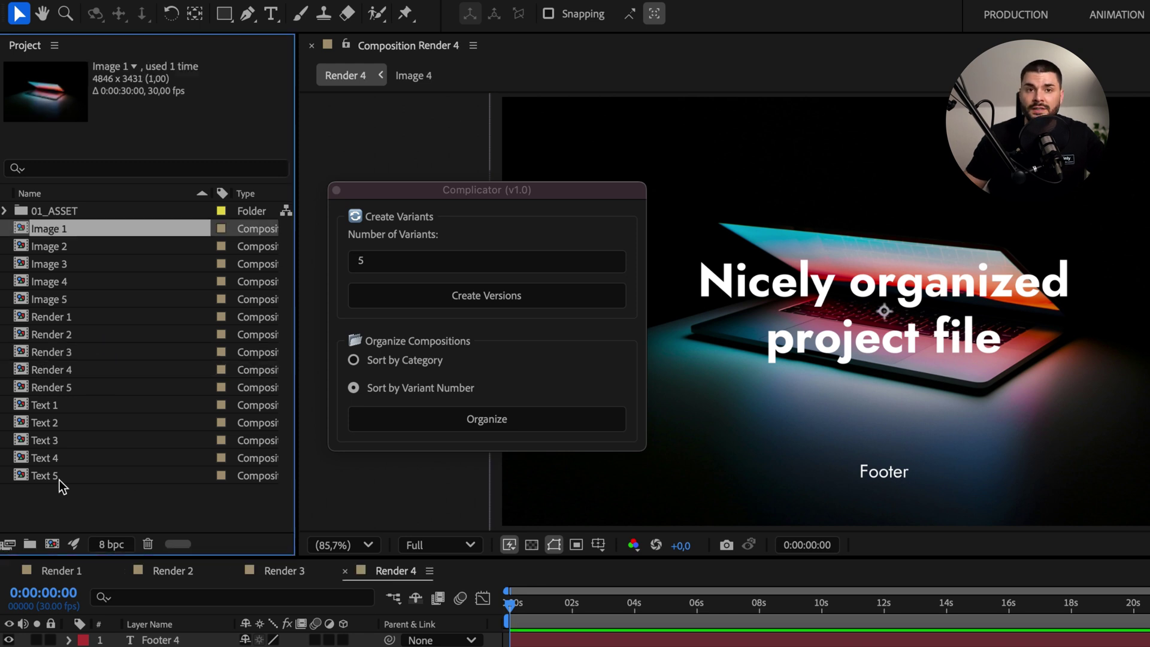
pyautogui.keyDown('shift'); pyautogui.click(59, 477); pyautogui.keyUp('shift')
pyautogui.click(479, 419)
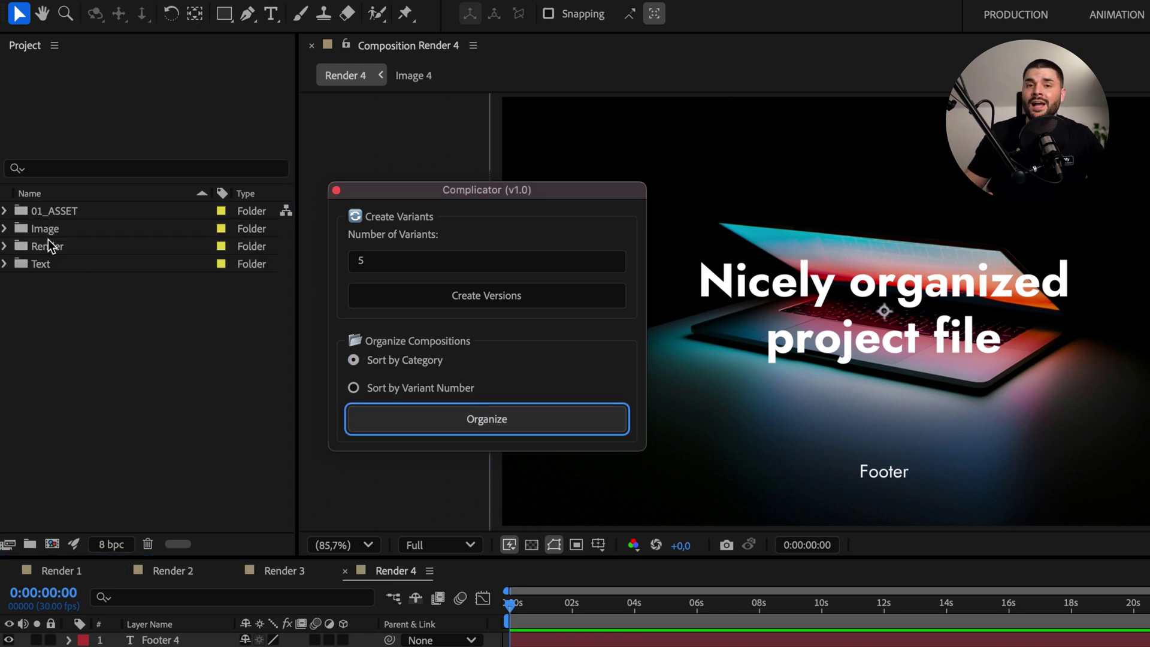
pyautogui.click(5, 229)
pyautogui.click(4, 228)
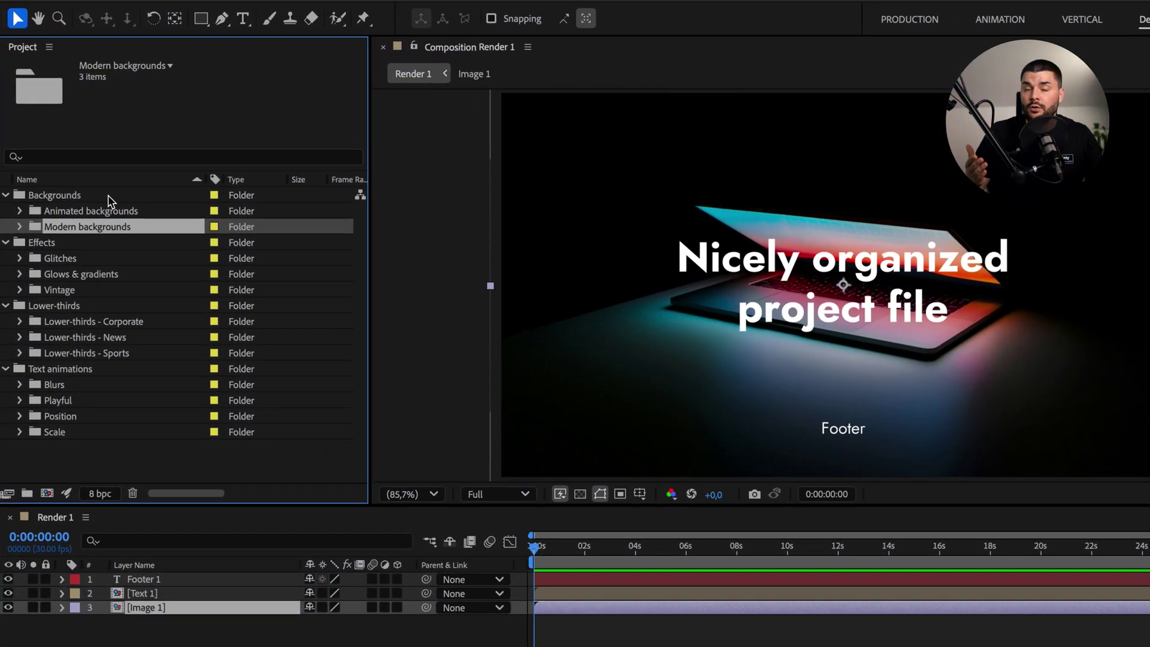
# Step: Step through the Backgrounds, Effects, Lower-thirds and Text animations folders in the Project panel
pyautogui.press('Down')
pyautogui.press('Down')
pyautogui.press('Down')
pyautogui.press('Down')
pyautogui.press('Down')
pyautogui.press('Down')
pyautogui.press('Down')
pyautogui.press('Down')
pyautogui.press('Down')
pyautogui.press('Down')
pyautogui.press('Down')
pyautogui.press('Down')
pyautogui.press('Down')
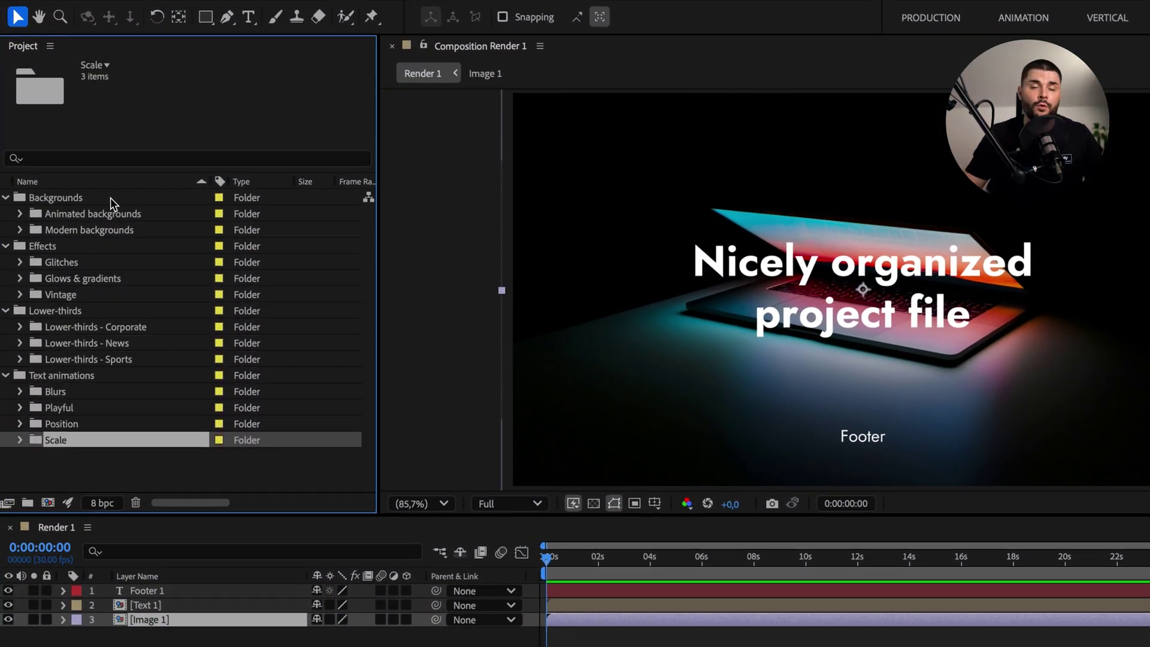
pyautogui.press('Up')
pyautogui.press('Up')
pyautogui.press('Up')
pyautogui.press('Up')
pyautogui.press('Up')
pyautogui.press('Up')
pyautogui.press('Up')
pyautogui.press('Up')
pyautogui.press('Up')
pyautogui.press('Up')
pyautogui.press('Up')
pyautogui.press('Up')
pyautogui.press('Up')
pyautogui.press('Up')
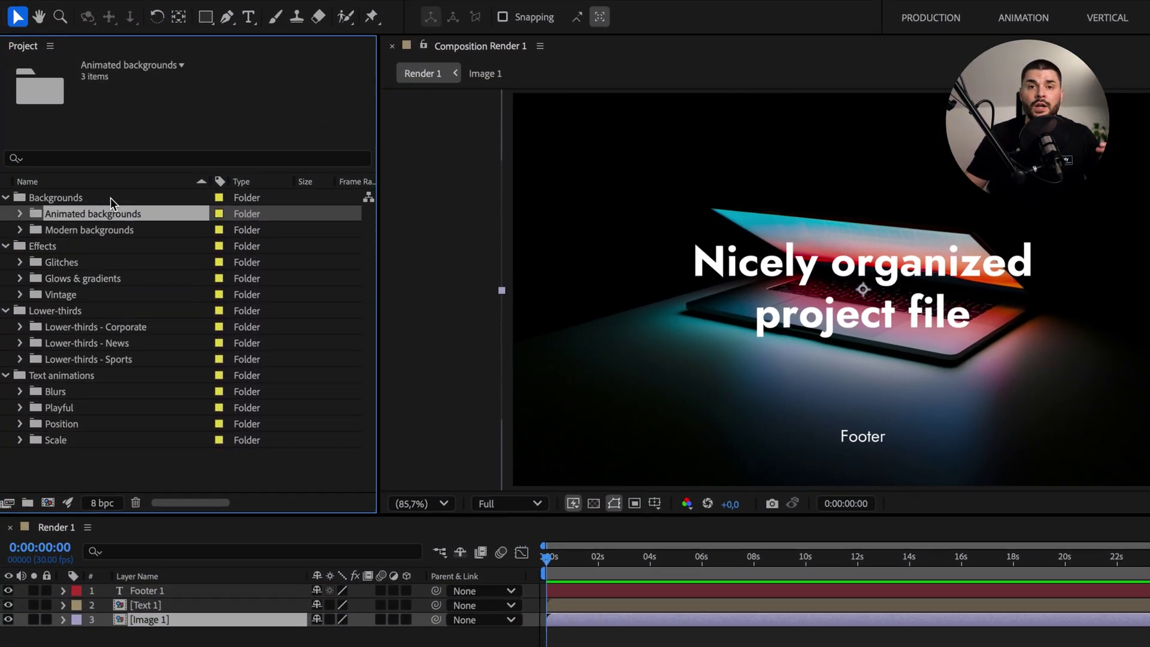
pyautogui.press('Up')
pyautogui.press('Down')
pyautogui.press('Down')
pyautogui.press('Down')
pyautogui.press('Down')
pyautogui.press('Down')
pyautogui.press('Down')
pyautogui.press('Down')
pyautogui.press('Down')
pyautogui.press('Down')
pyautogui.press('Down')
pyautogui.press('Down')
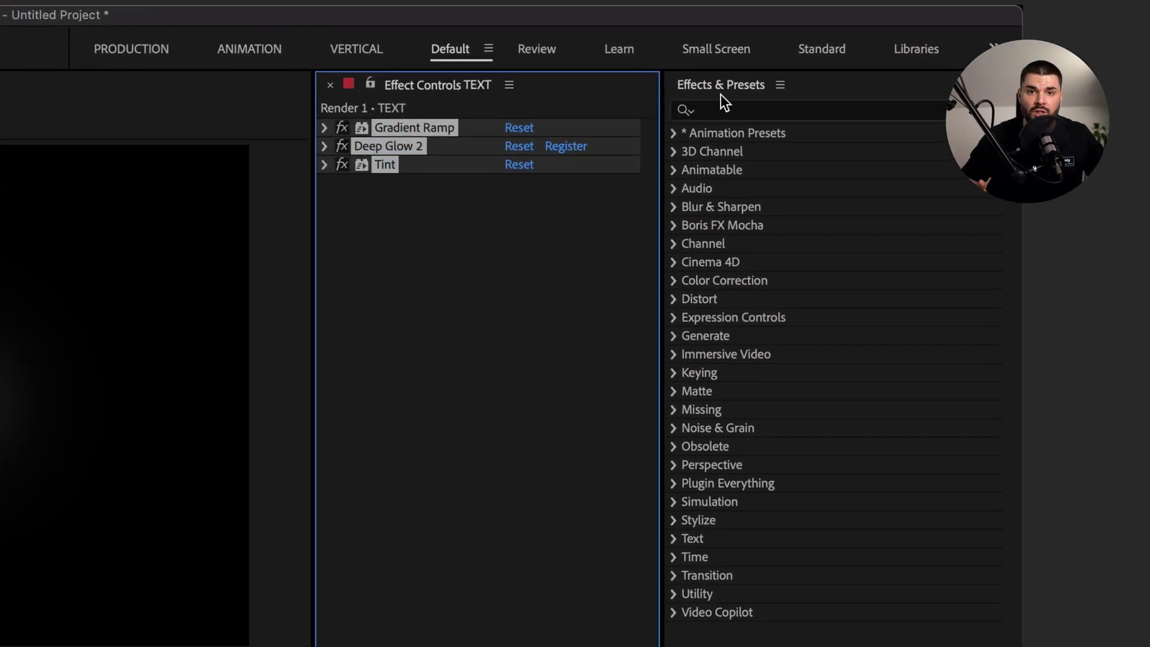
# Step: Save the TEXT layer's effects as the 'Glows and gradients' animation preset
pyautogui.click(779, 85)
pyautogui.click(599, 214)
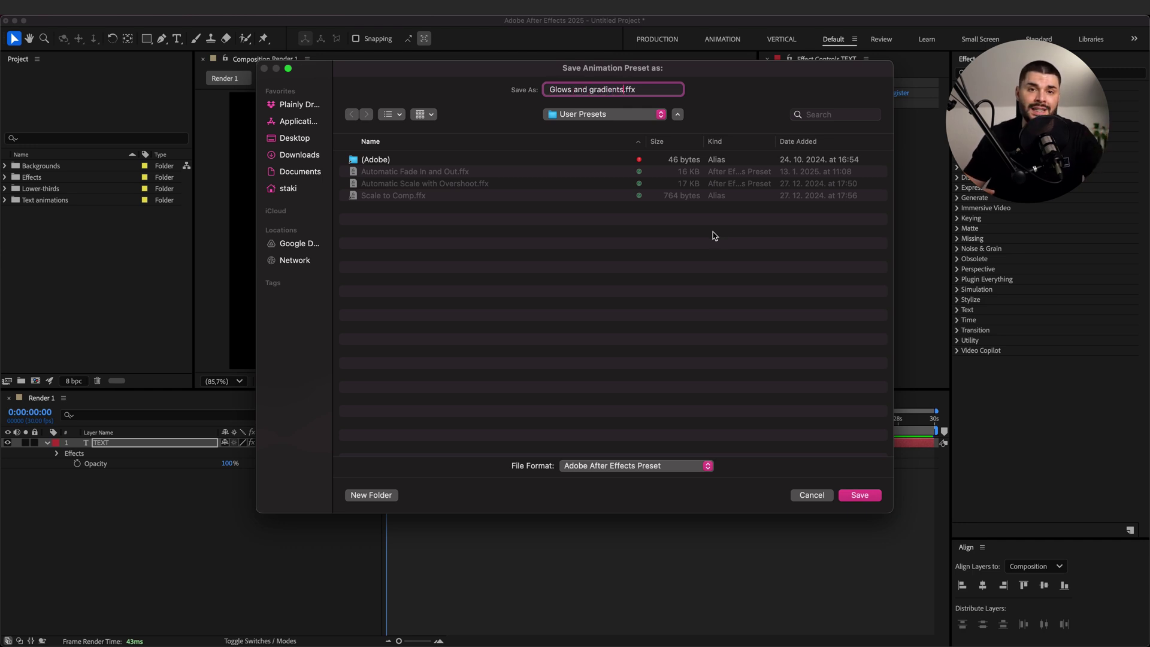
pyautogui.press('Return')
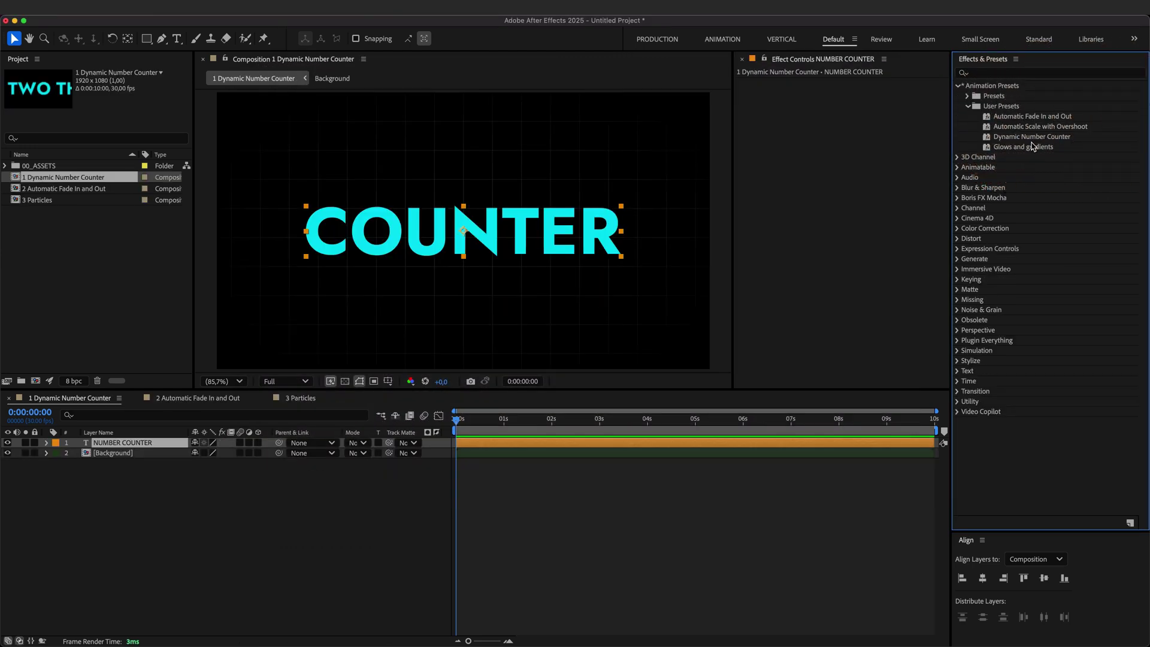
# Step: Apply the Dynamic Number Counter preset to the NUMBER COUNTER layer and reveal its expression and sliders
pyautogui.doubleClick(1030, 137)
pyautogui.click(500, 446)
pyautogui.press('e')
pyautogui.press('e')
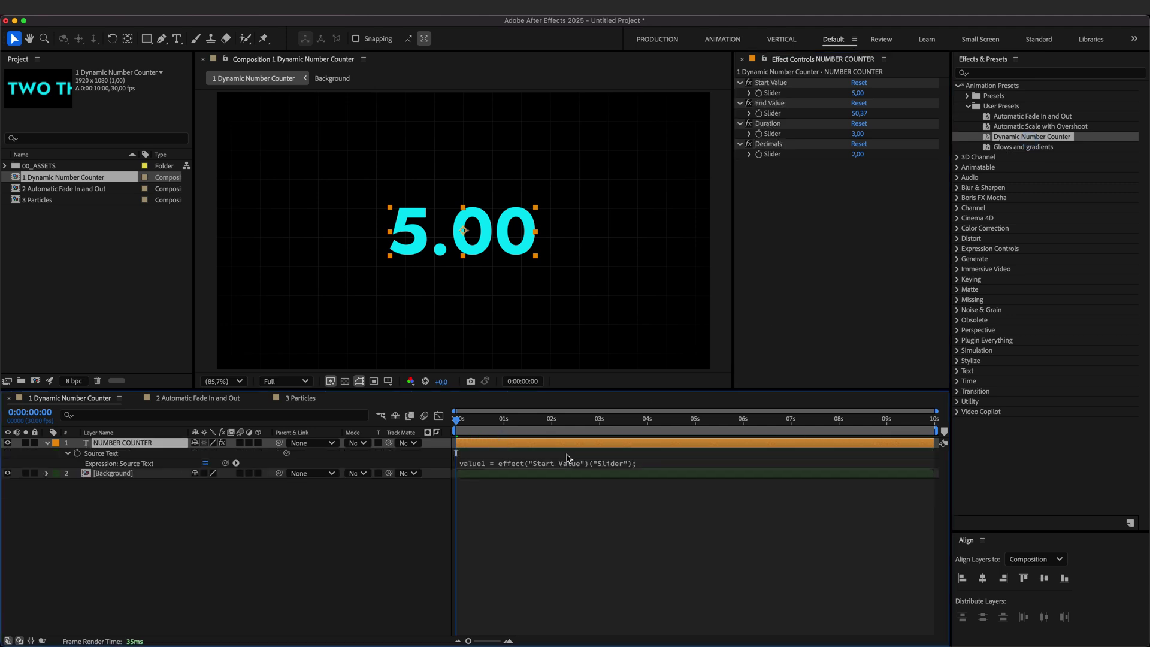
pyautogui.hotkey('shift', 'e')
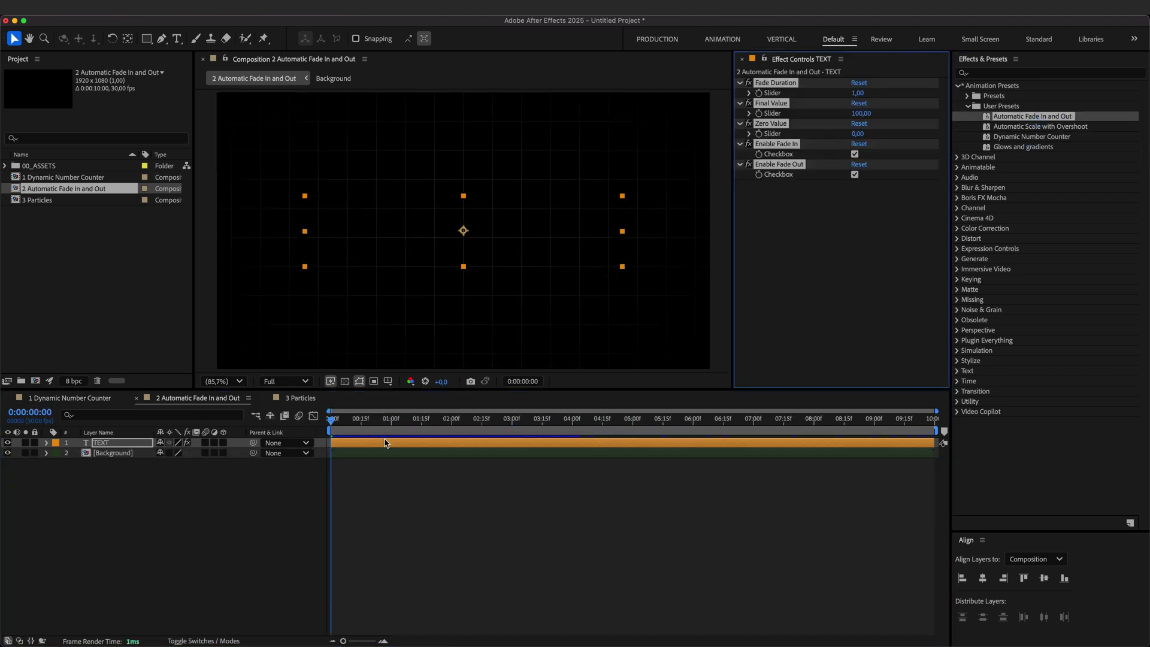
# Step: Preview the TEXT layer's fade-in and apply the Particles preset to the particles layer
pyautogui.click(385, 443)
pyautogui.press('space')
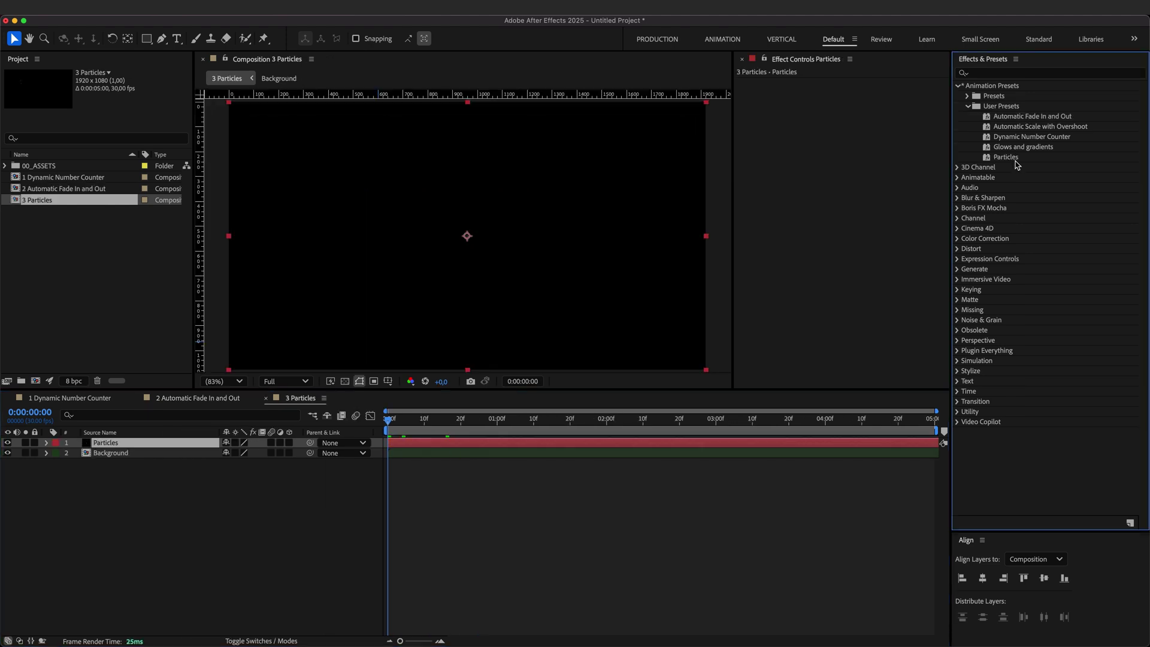
pyautogui.doubleClick(1006, 156)
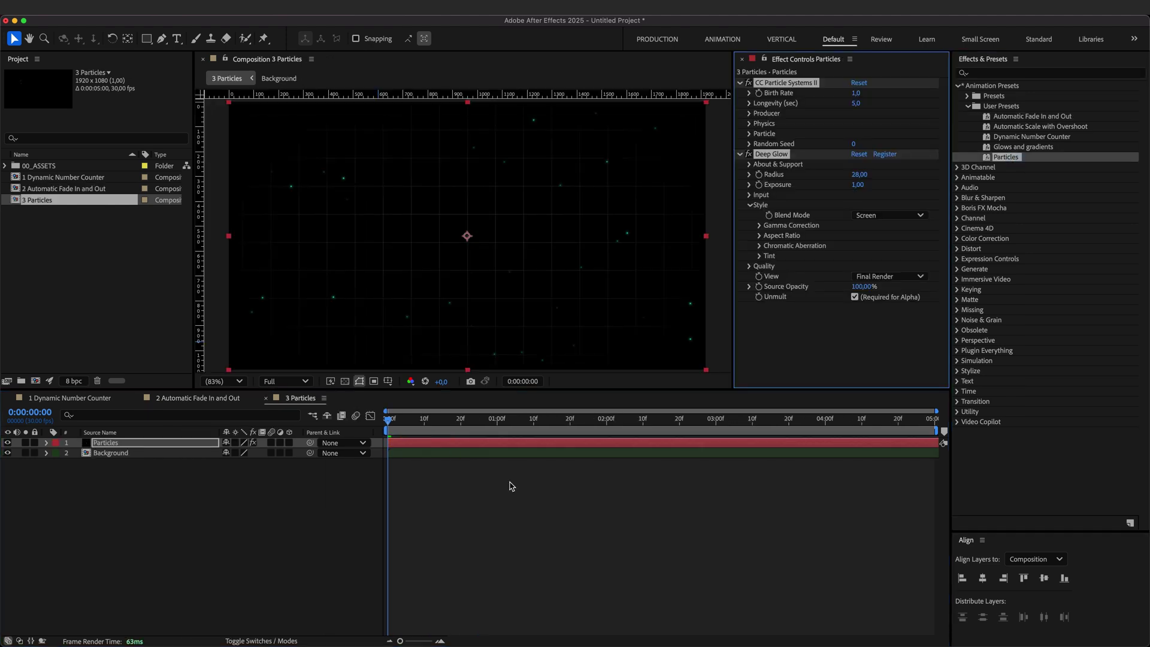